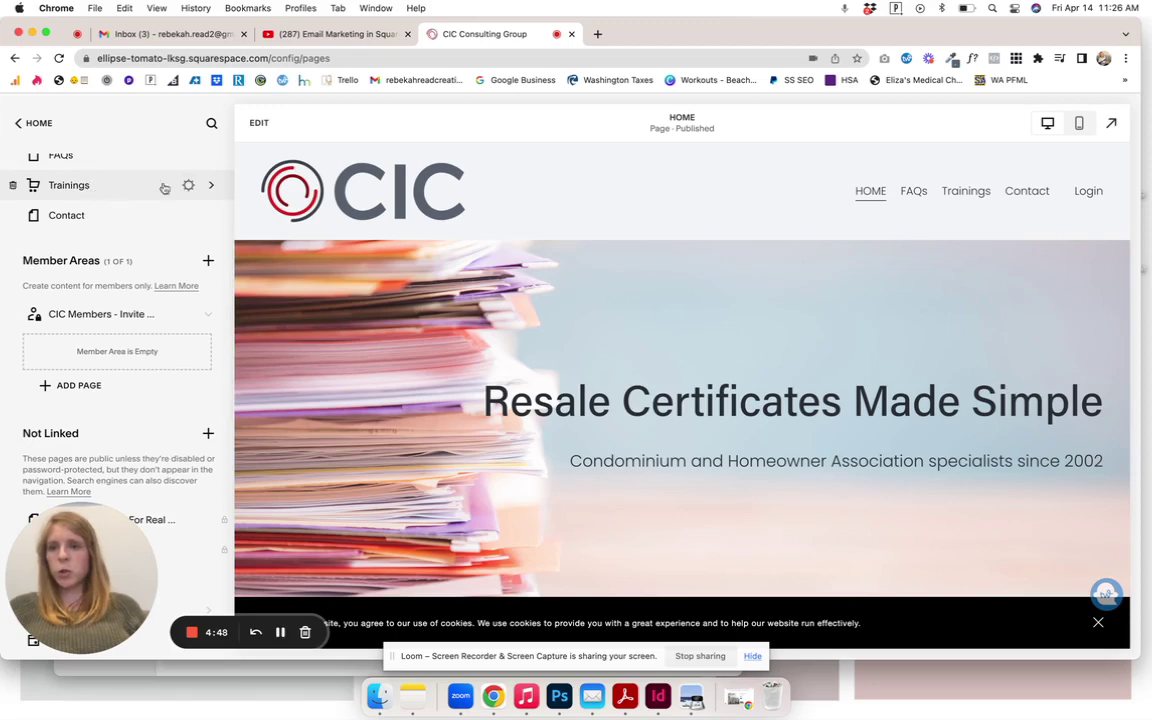
# Open the Trainings store page for editing and go to the item management of its products section
pyautogui.click(156, 187)
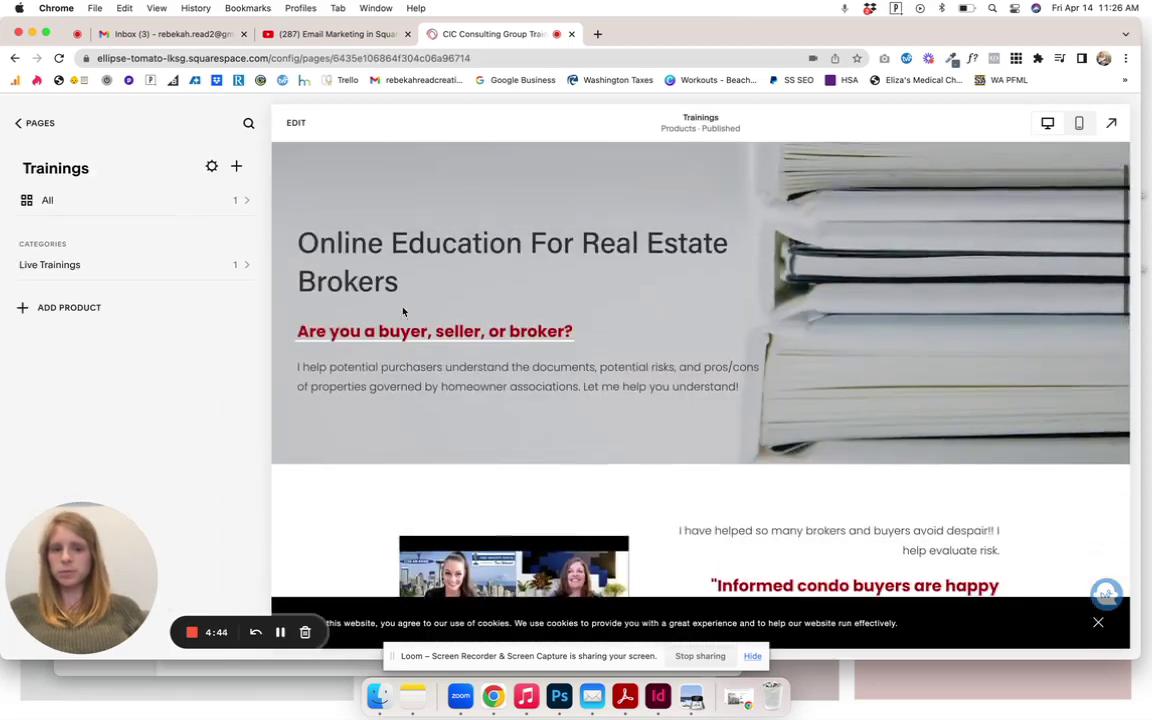
pyautogui.click(296, 121)
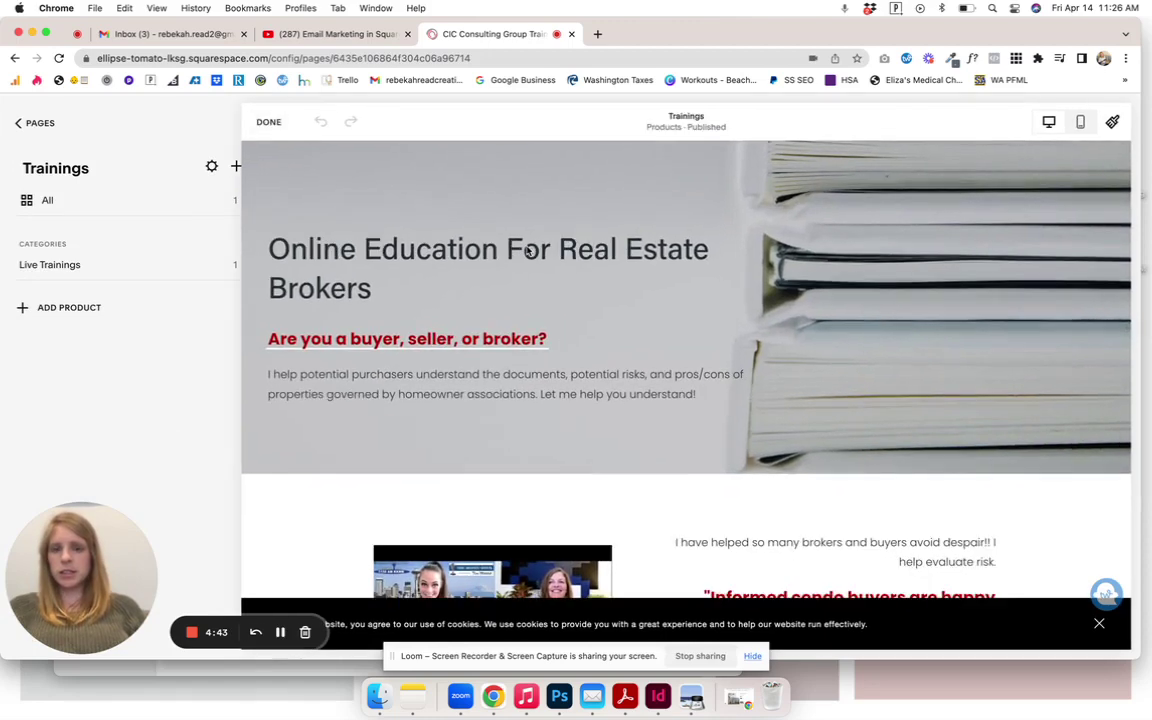
pyautogui.scroll(-5, 528, 251)
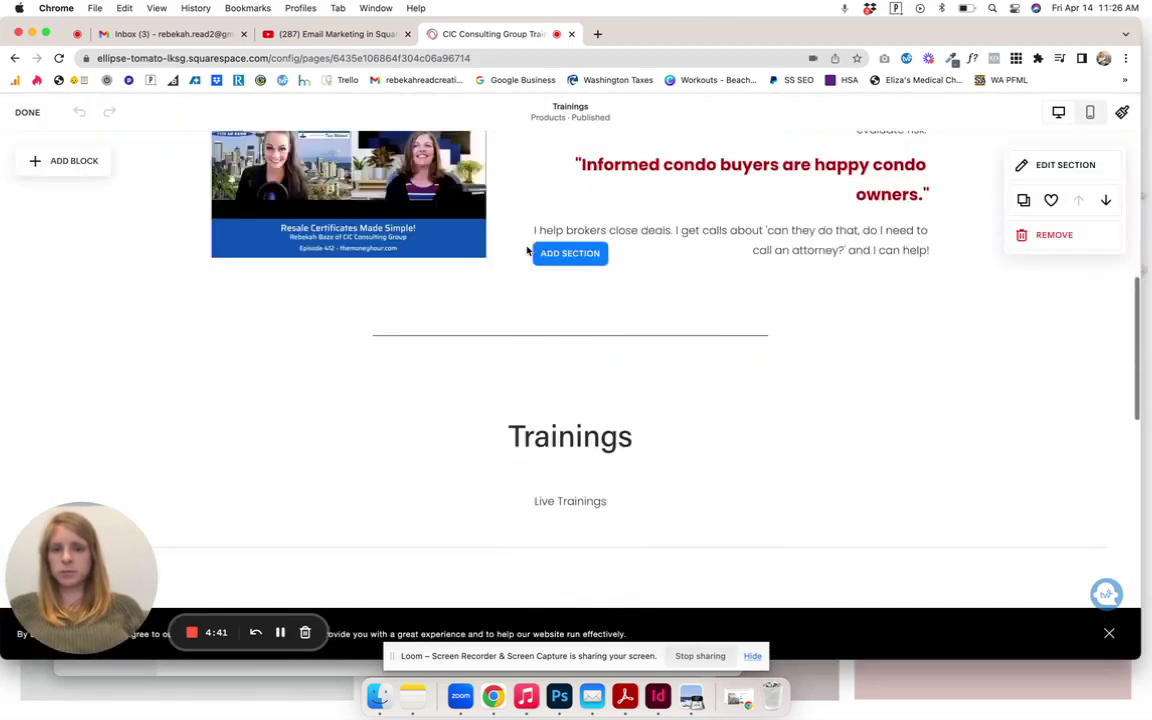
pyautogui.scroll(-5, 528, 251)
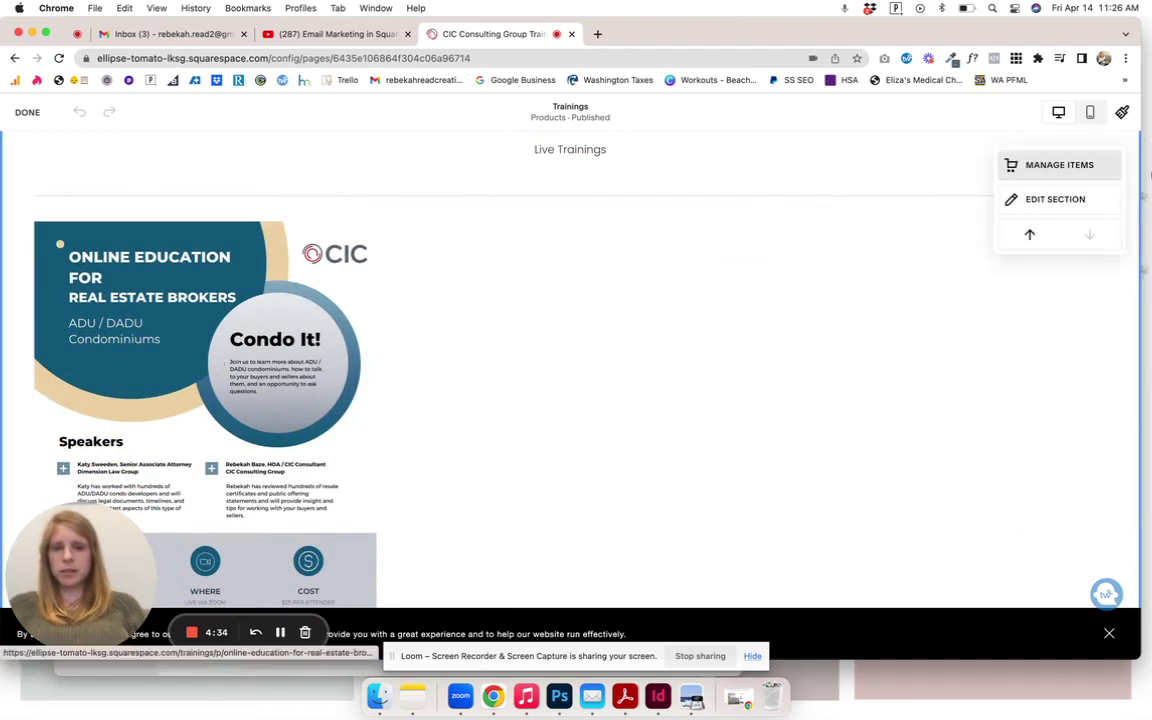
pyautogui.click(1077, 162)
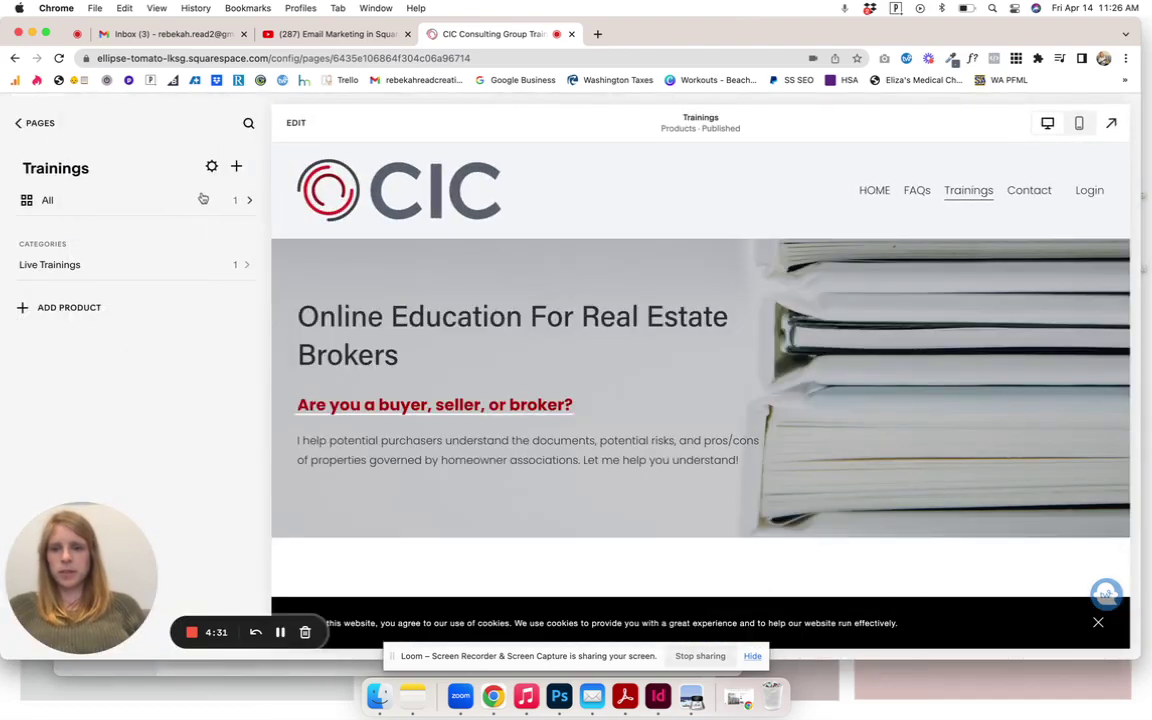
# Open the CONDO IT! product from the Live Trainings category in the product editor
pyautogui.click(135, 264)
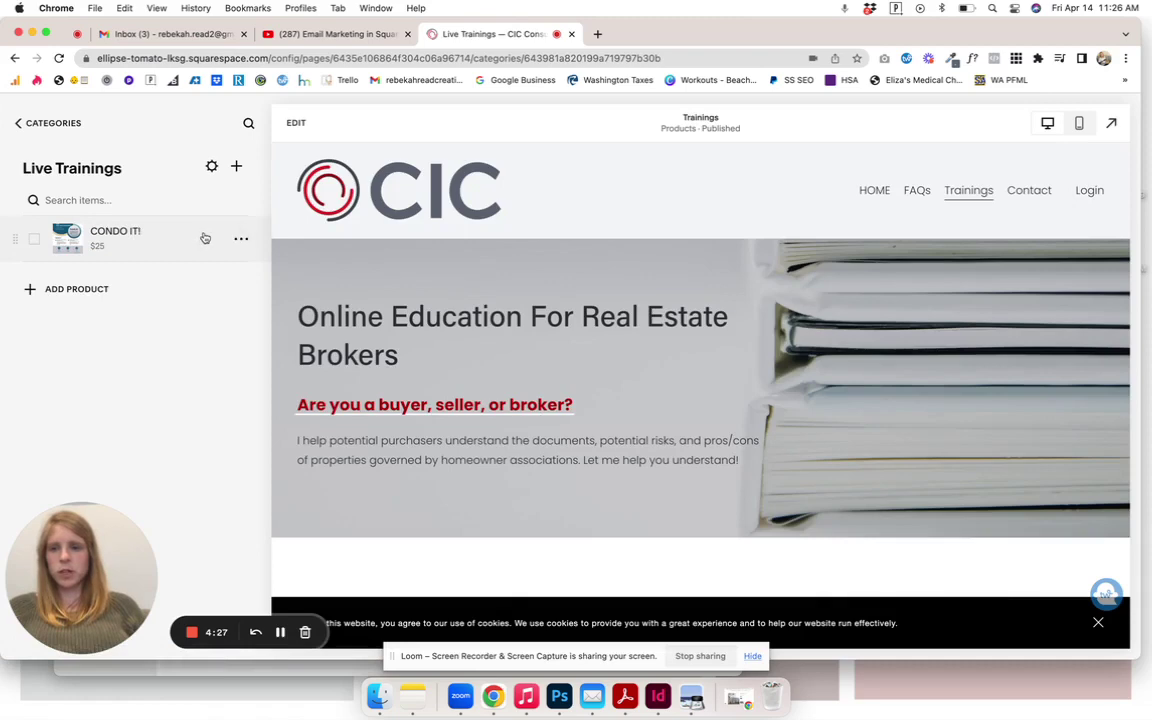
pyautogui.click(204, 238)
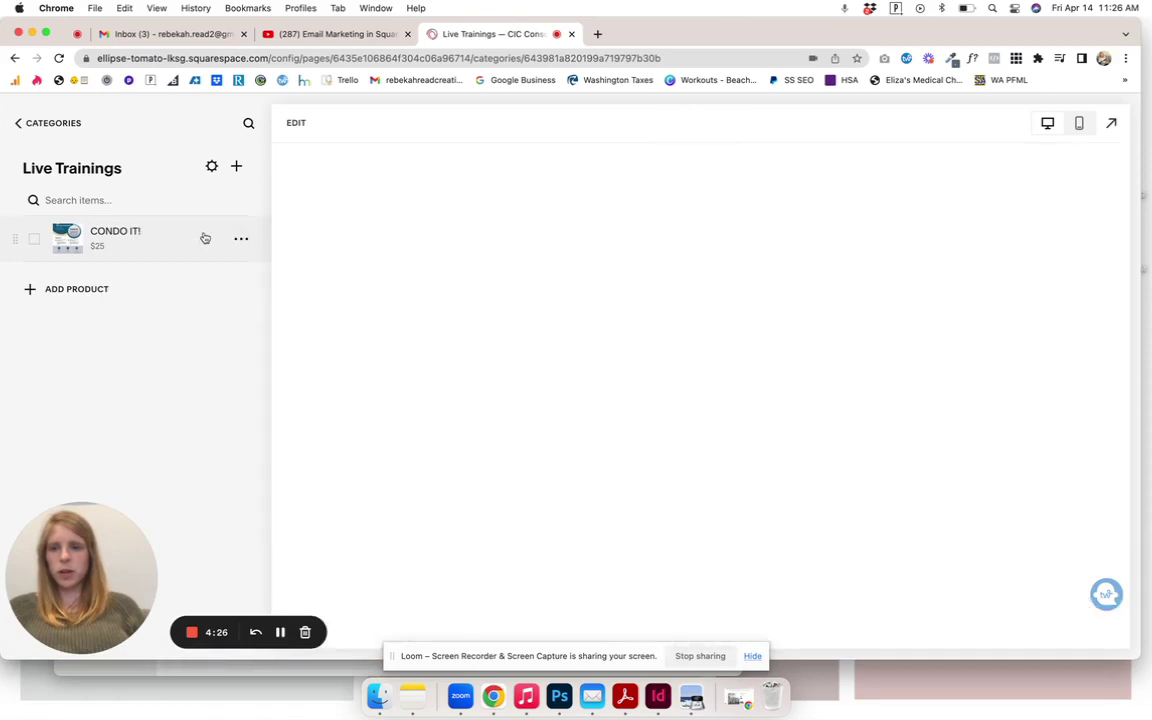
pyautogui.click(303, 122)
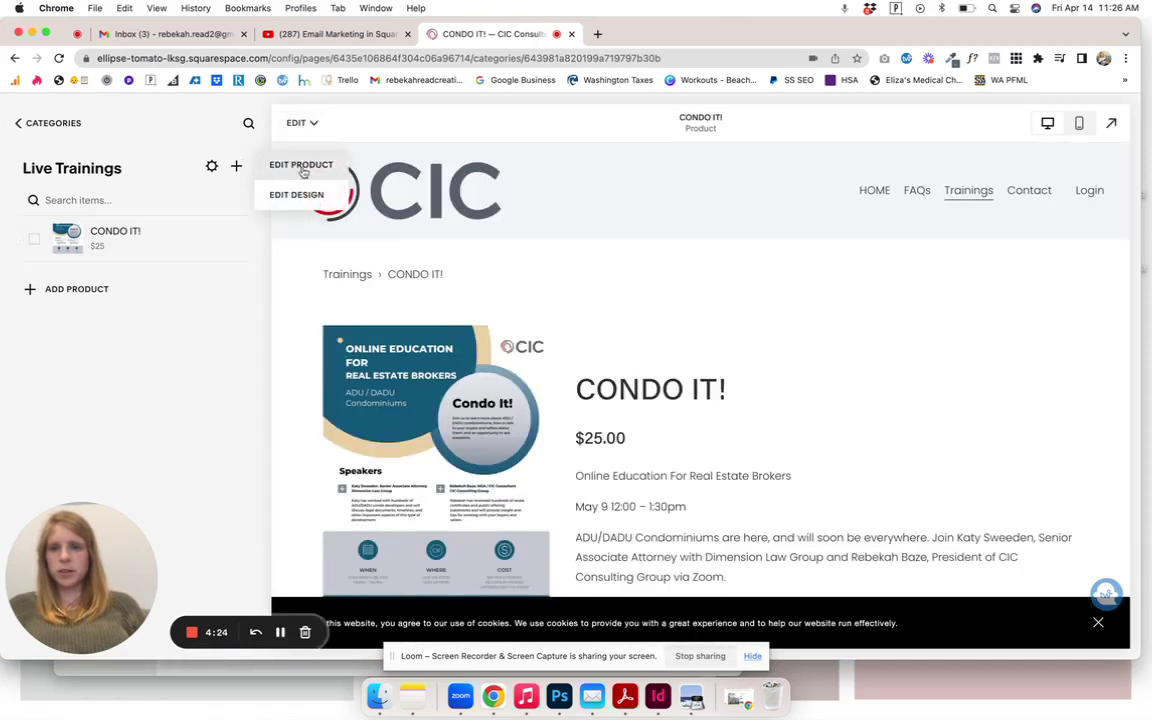
pyautogui.click(301, 168)
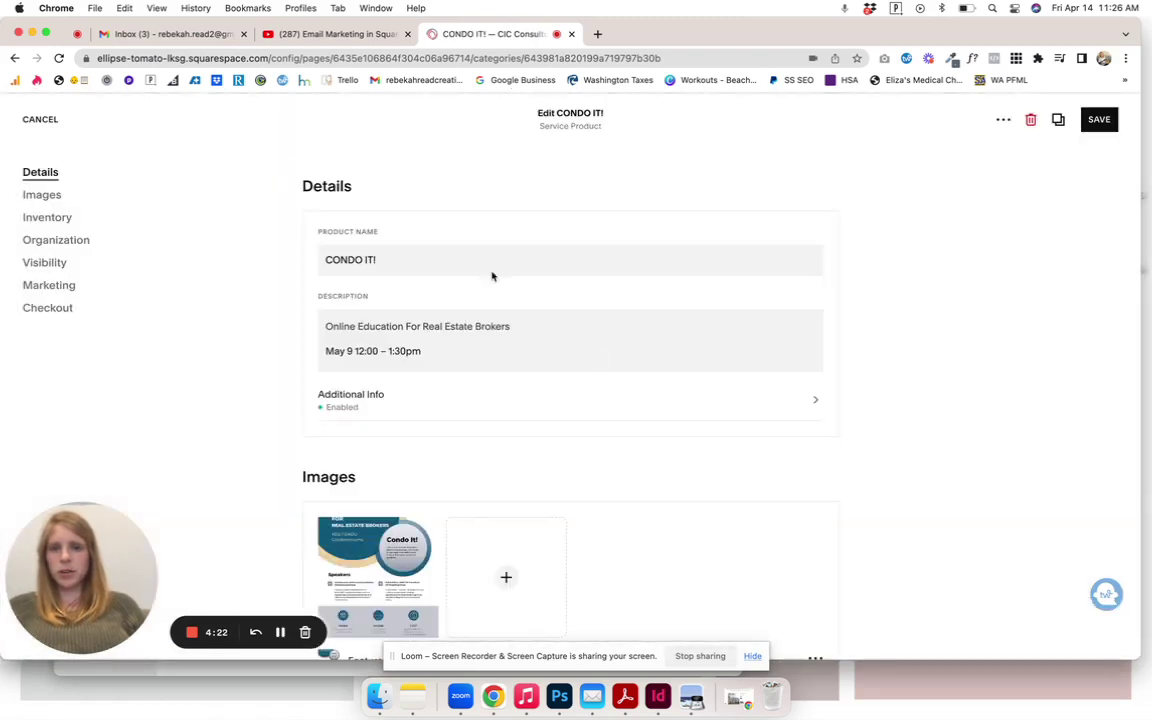
# Review the CONDO IT! product's details, images, inventory, organization, visibility and checkout settings, and save the product
pyautogui.scroll(-5, 380, 308)
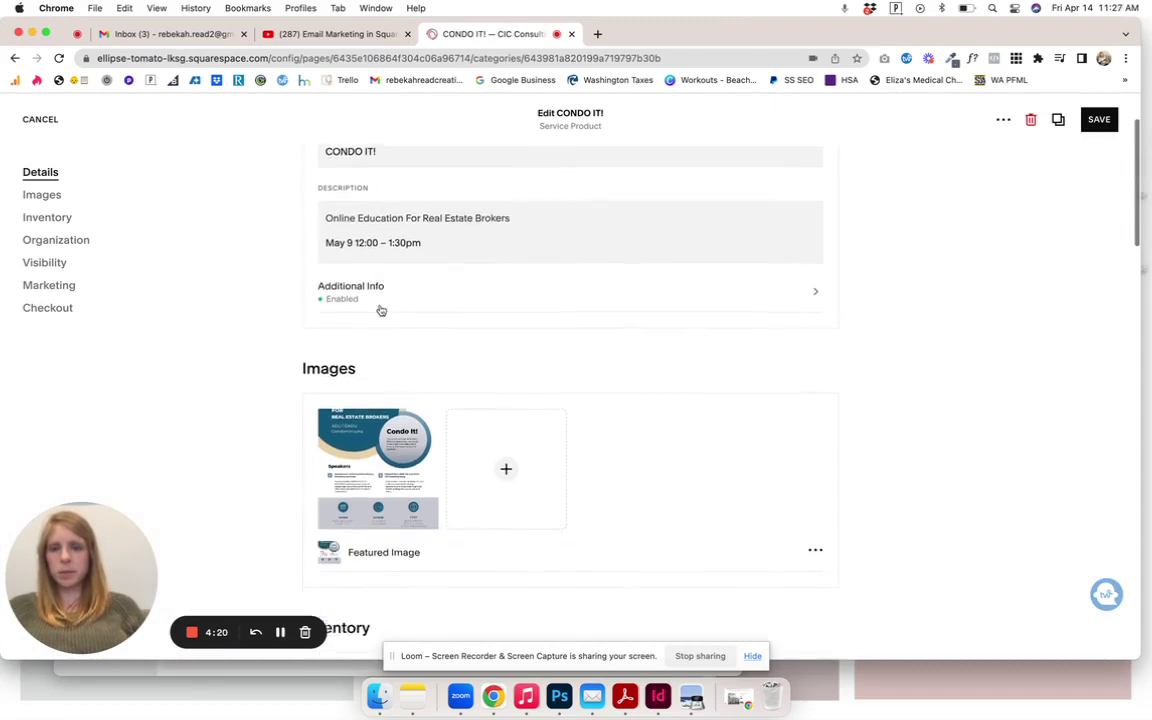
pyautogui.scroll(-7, 380, 308)
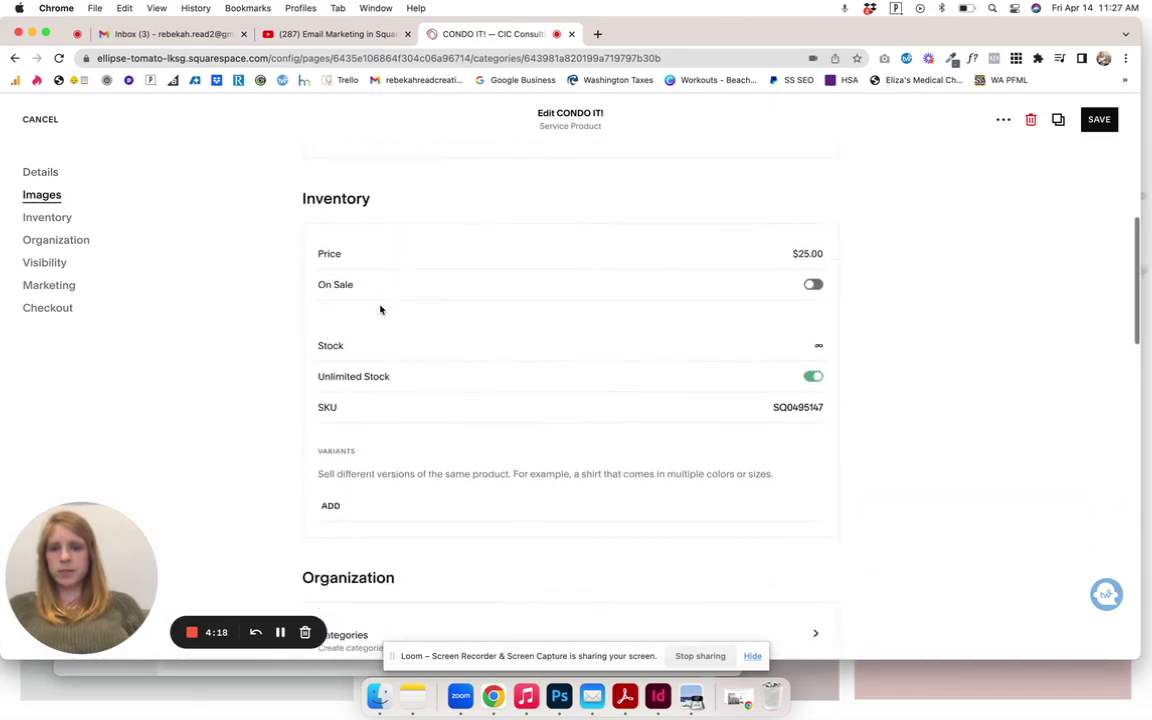
pyautogui.scroll(-10, 380, 309)
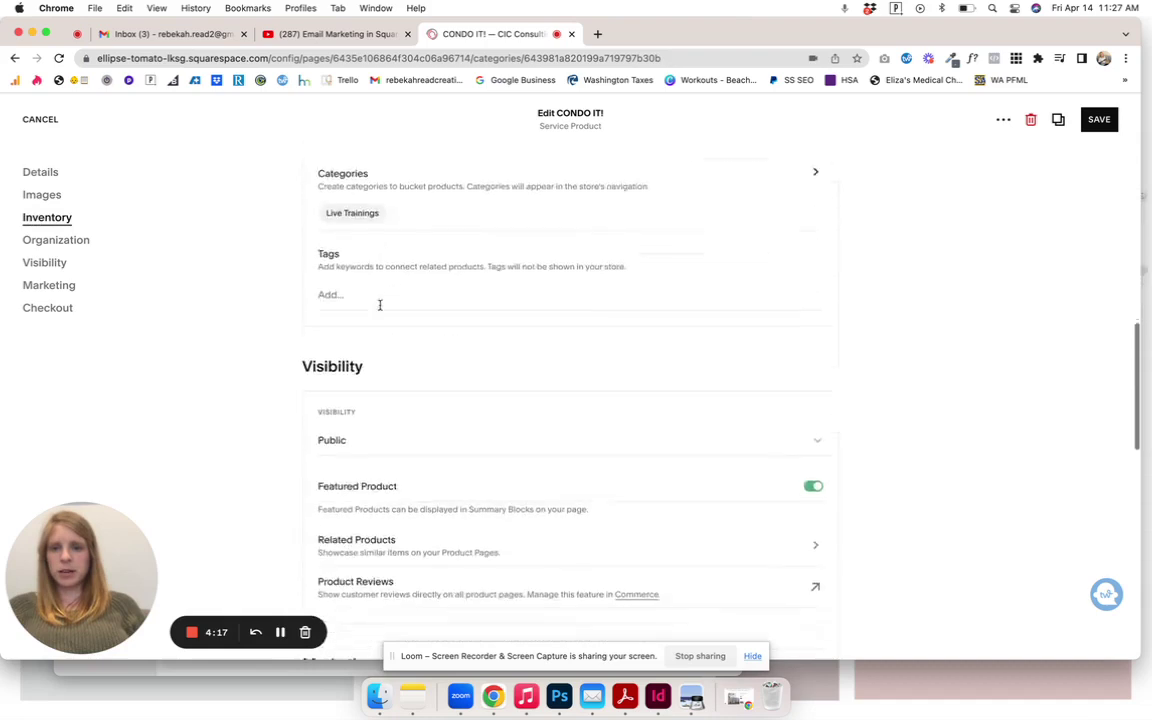
pyautogui.scroll(-14, 380, 309)
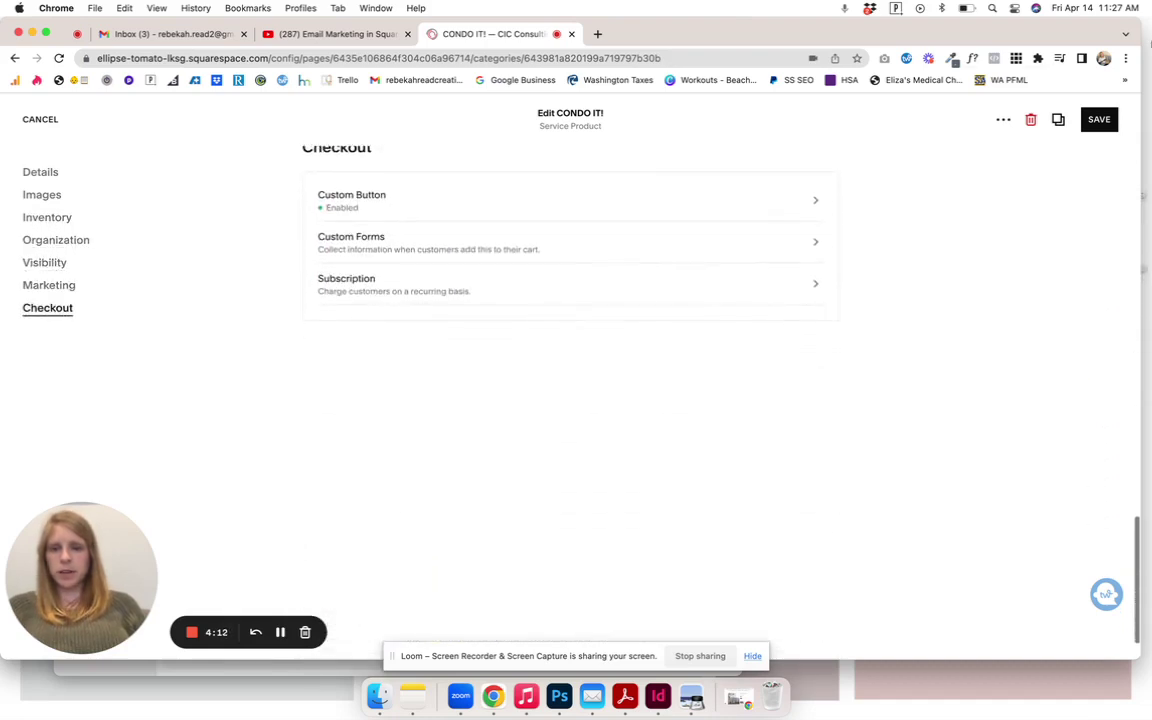
pyautogui.click(1098, 120)
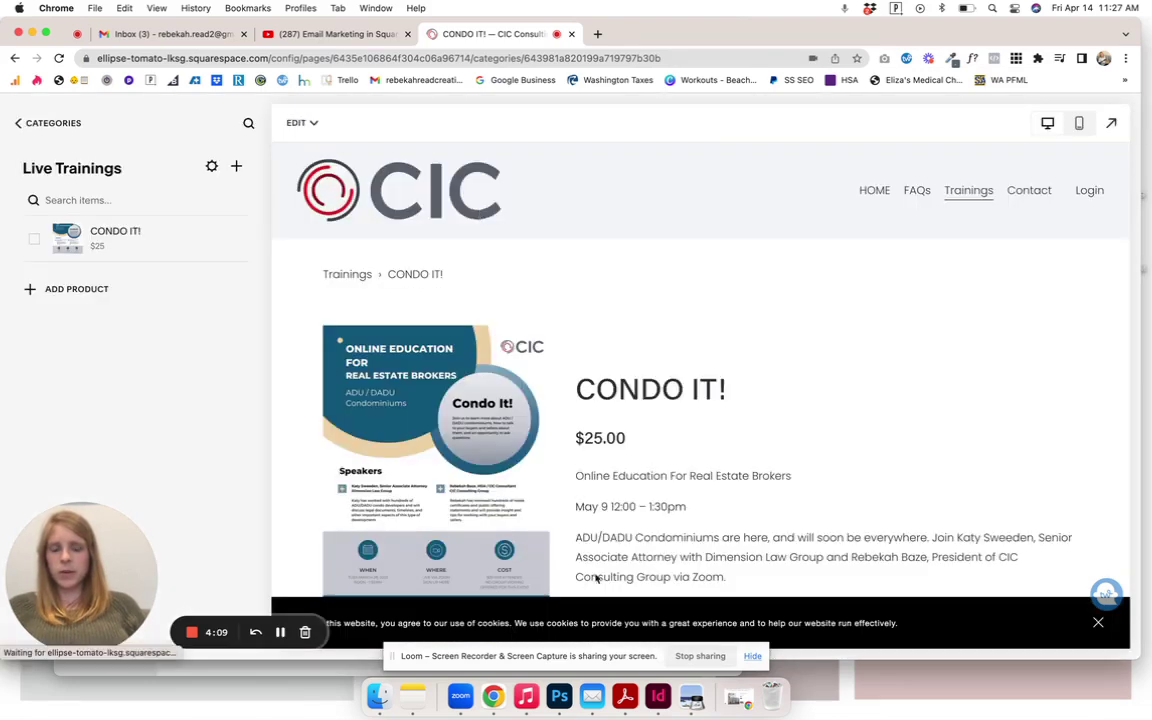
# Leave the Live Trainings category and open the store's Cart & Checkout settings under Commerce
pyautogui.moveTo(250, 241)
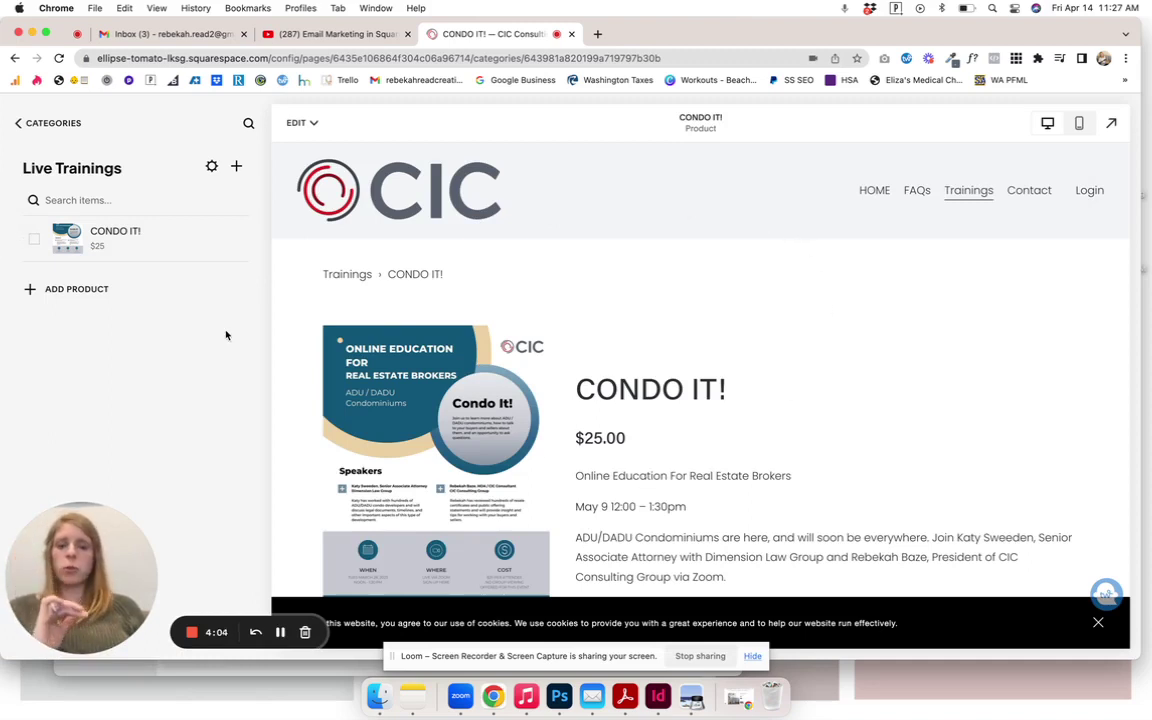
pyautogui.click(19, 125)
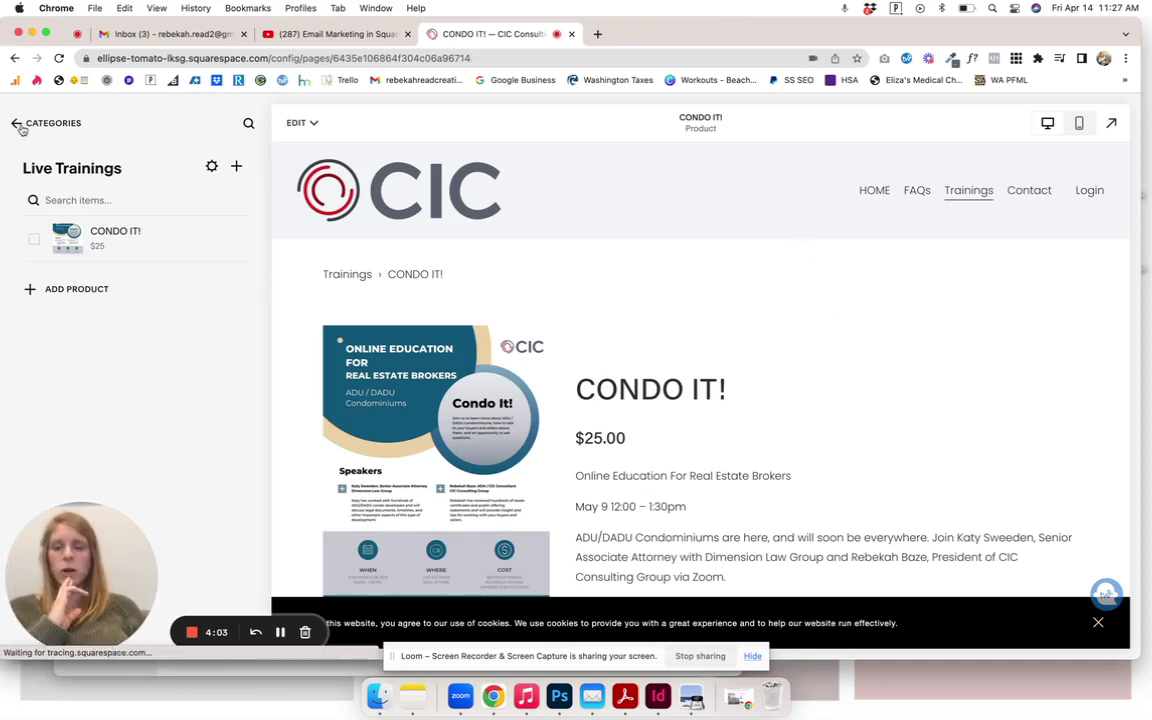
pyautogui.click(16, 124)
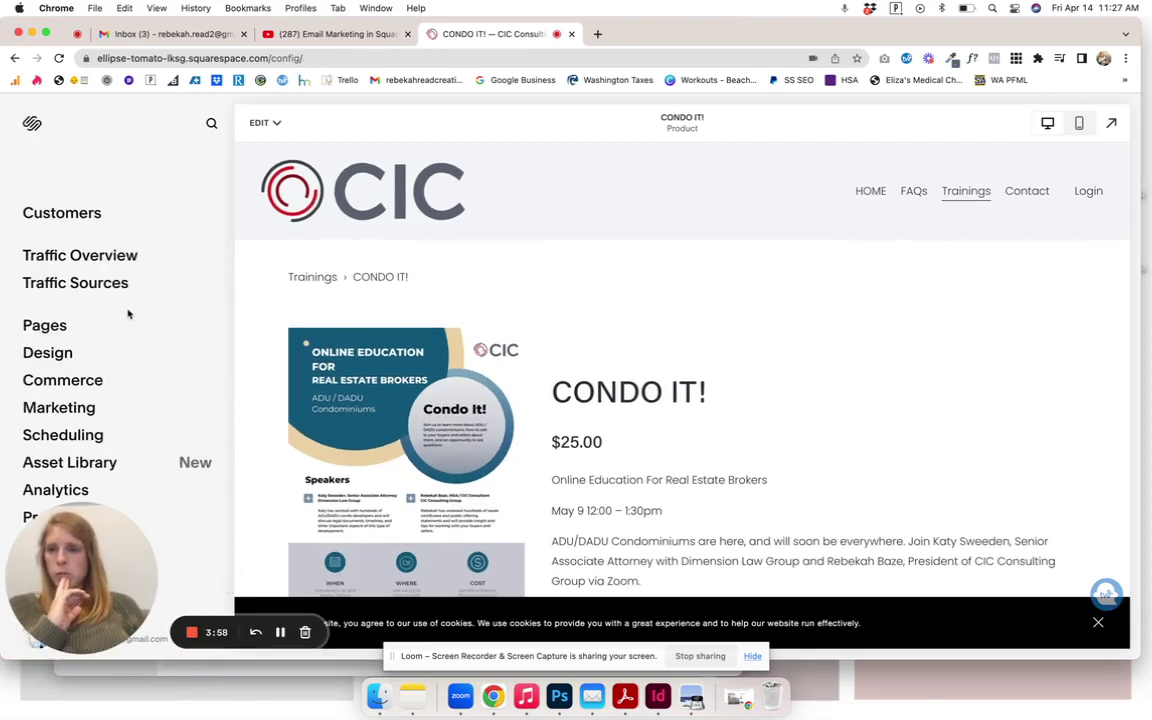
pyautogui.click(80, 385)
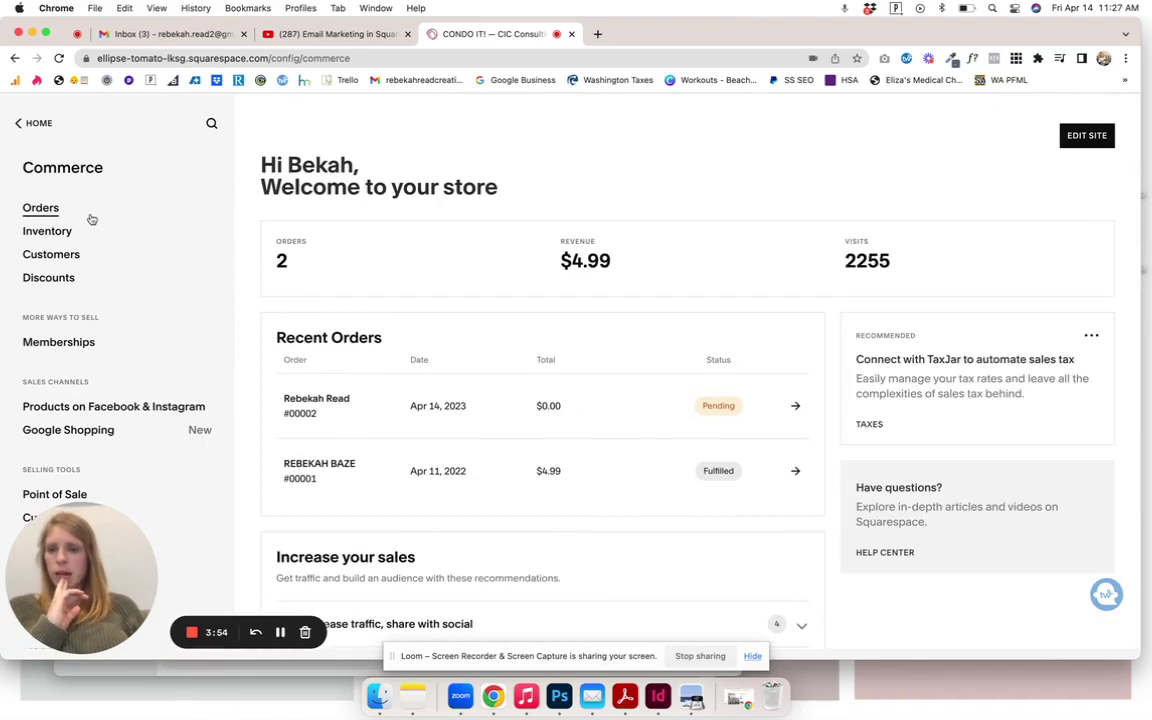
pyautogui.scroll(-5, 91, 219)
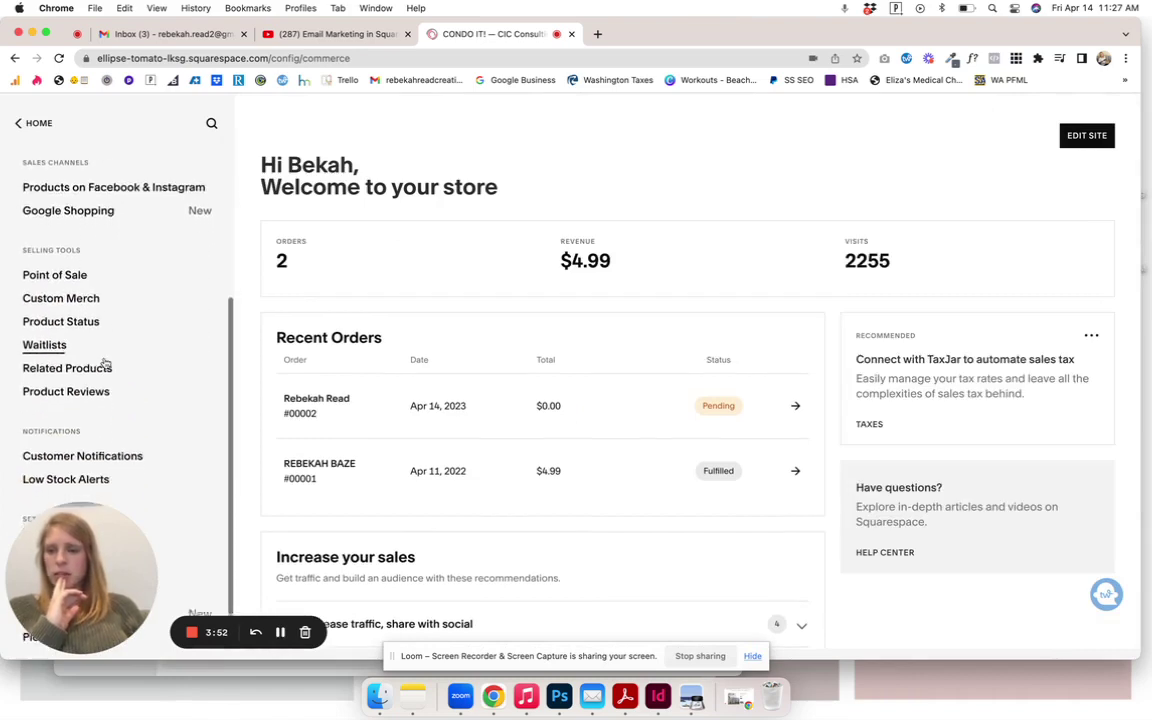
pyautogui.scroll(-2, 105, 365)
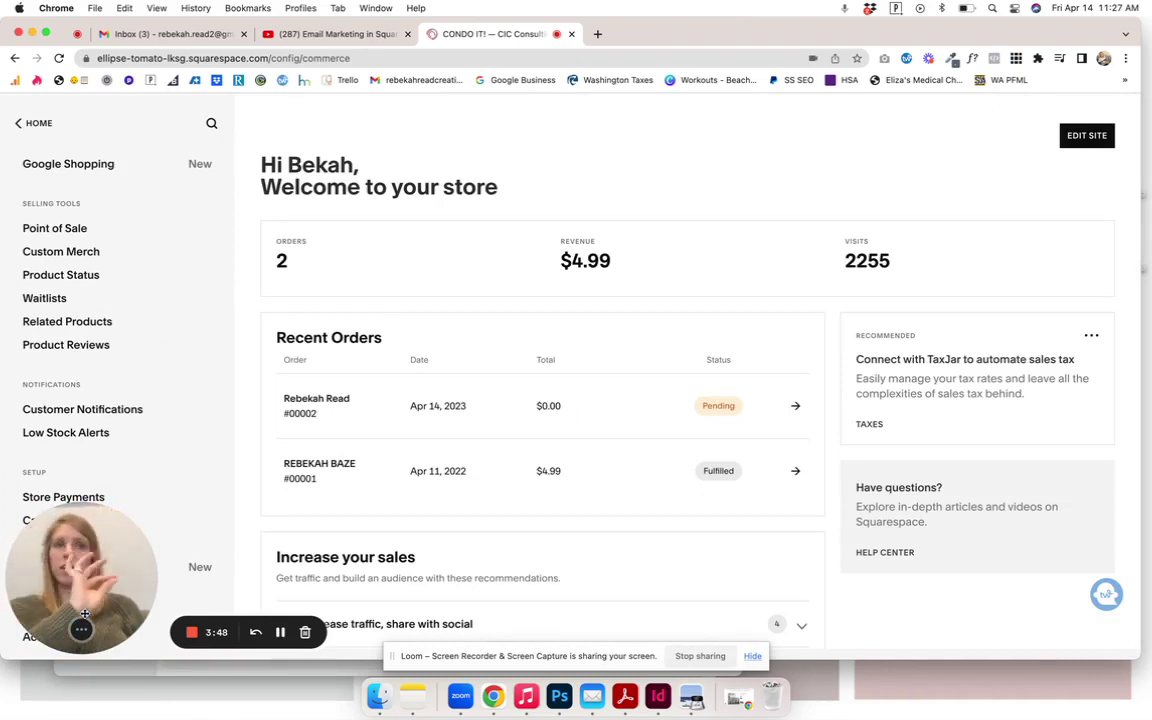
pyautogui.moveTo(85, 613); pyautogui.dragTo(338, 578)
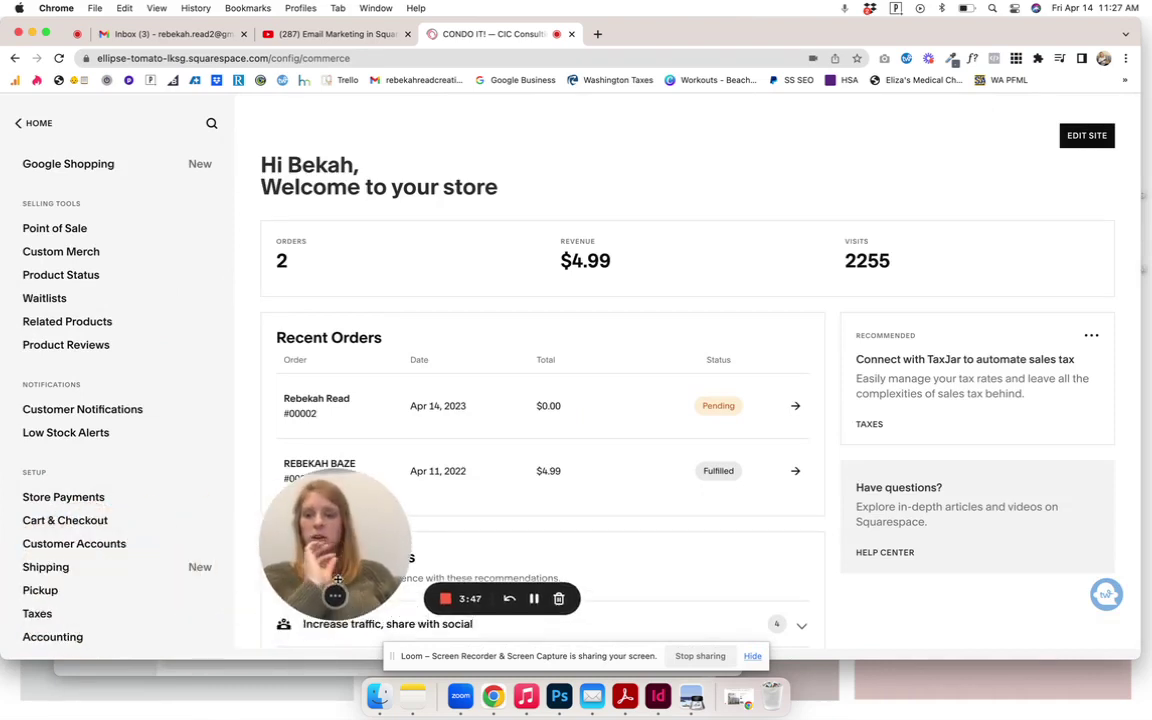
pyautogui.click(72, 528)
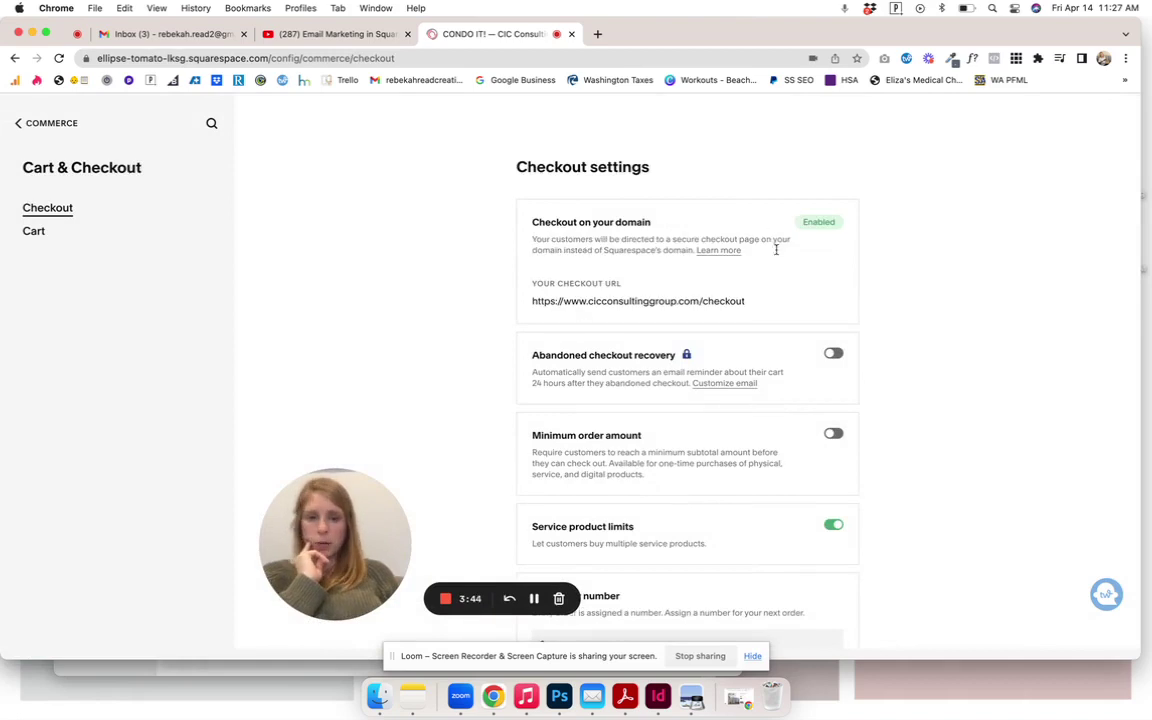
# Review the store's checkout settings and checkout page options, including email signup, and open the cart settings
pyautogui.scroll(-5, 824, 343)
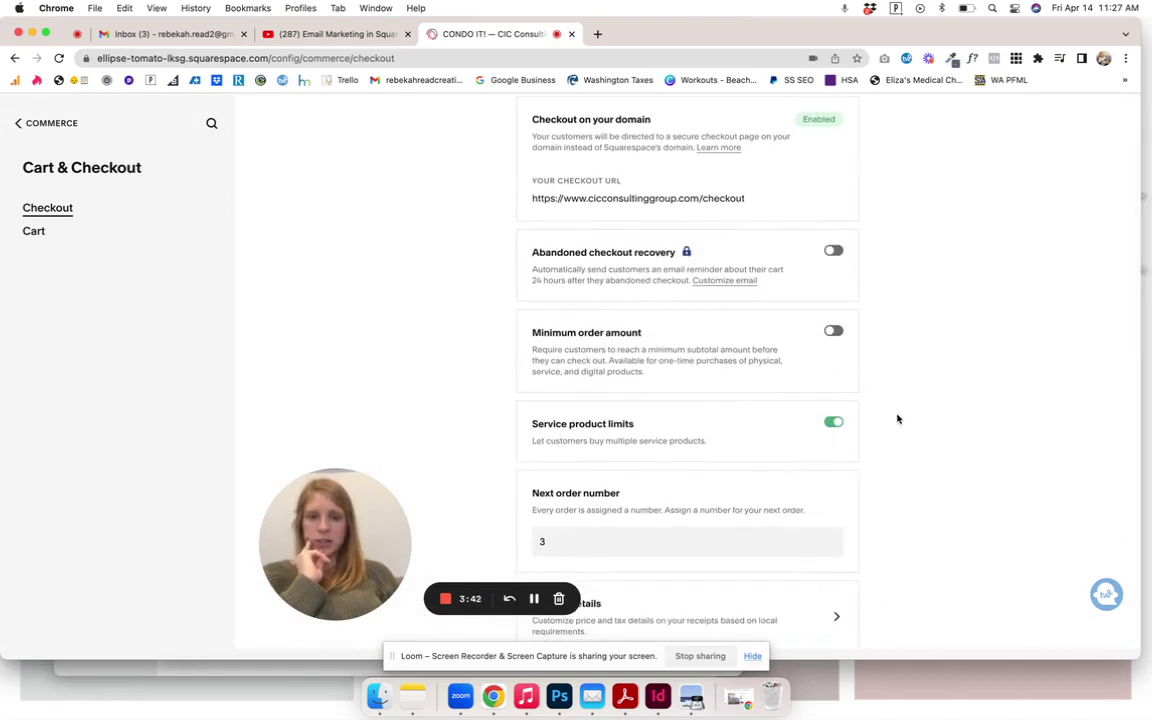
pyautogui.scroll(-7, 895, 414)
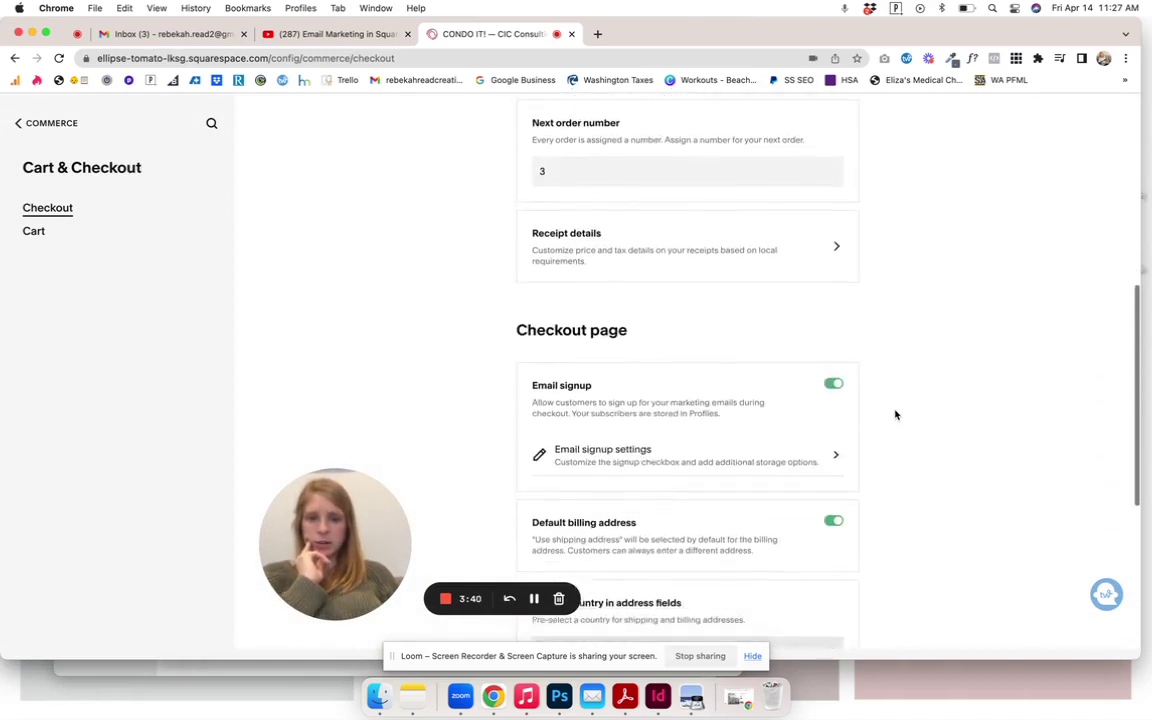
pyautogui.scroll(-3, 895, 414)
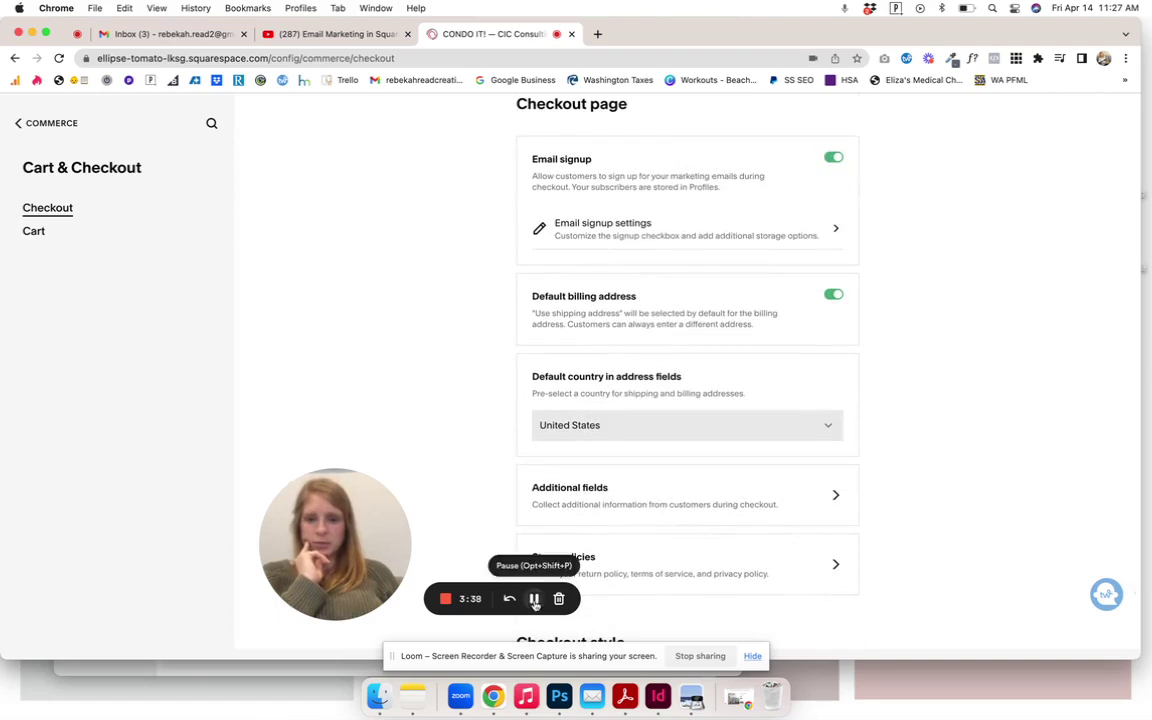
pyautogui.scroll(15, 488, 541)
pyautogui.click(32, 233)
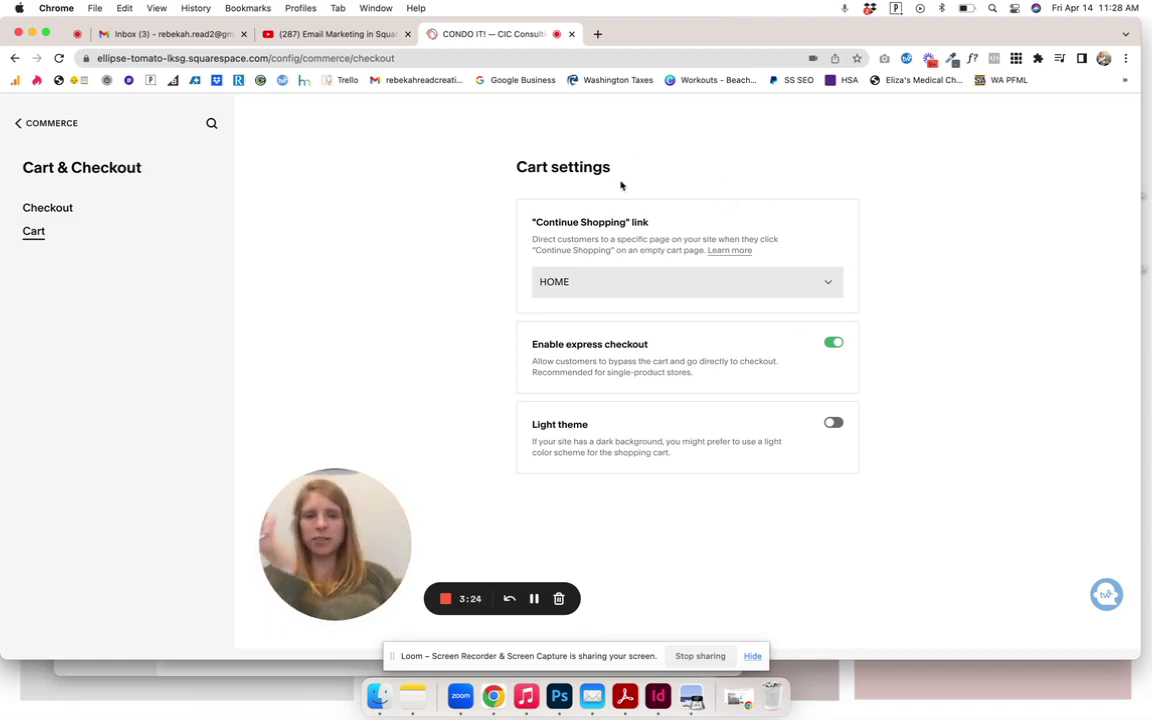
# Leave the Commerce settings and open the automations of the site's marketing email campaigns
pyautogui.click(25, 124)
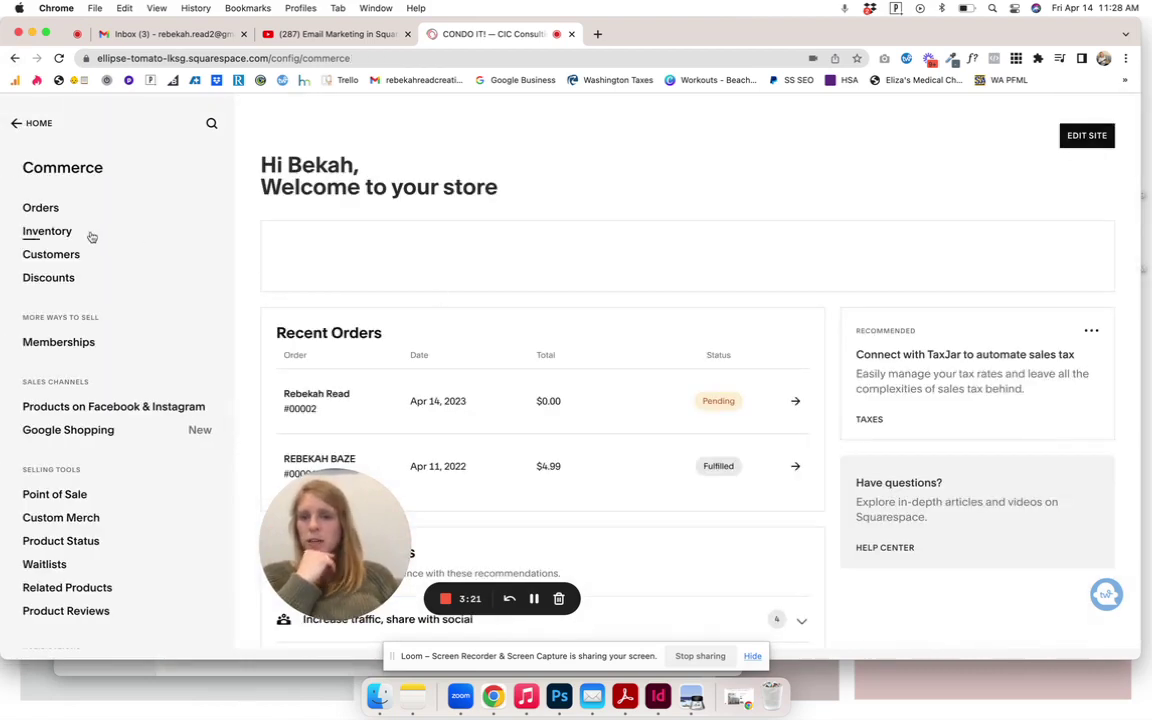
pyautogui.click(30, 124)
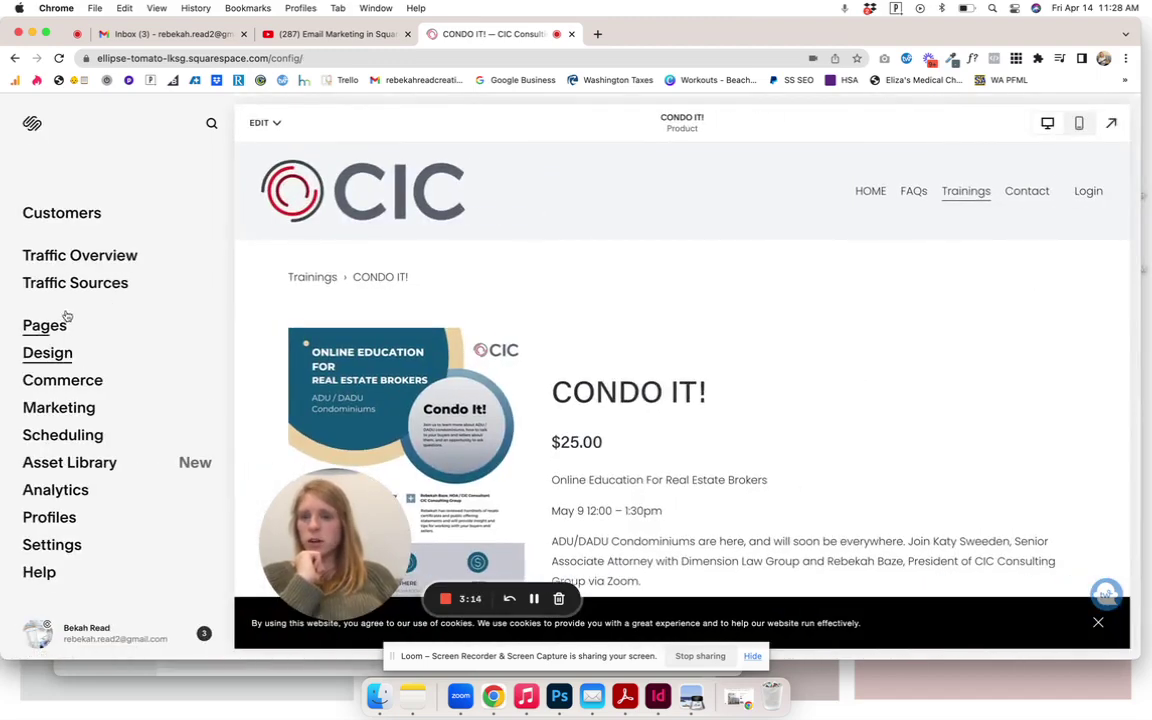
pyautogui.click(72, 408)
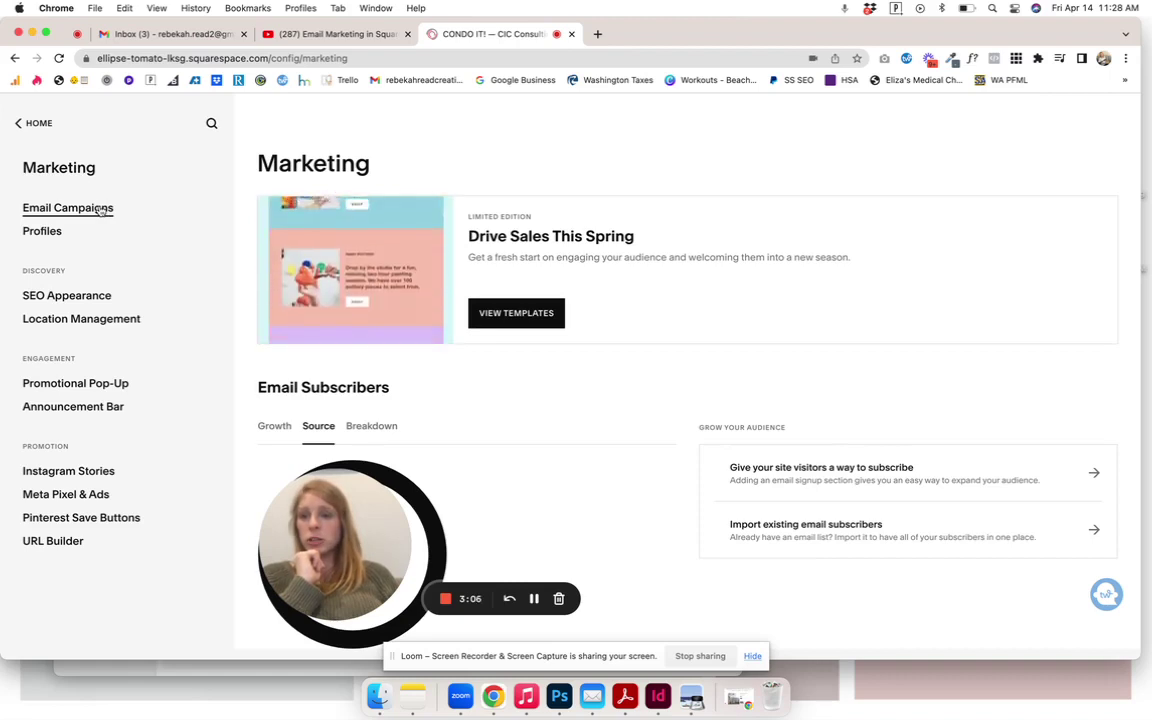
pyautogui.click(100, 209)
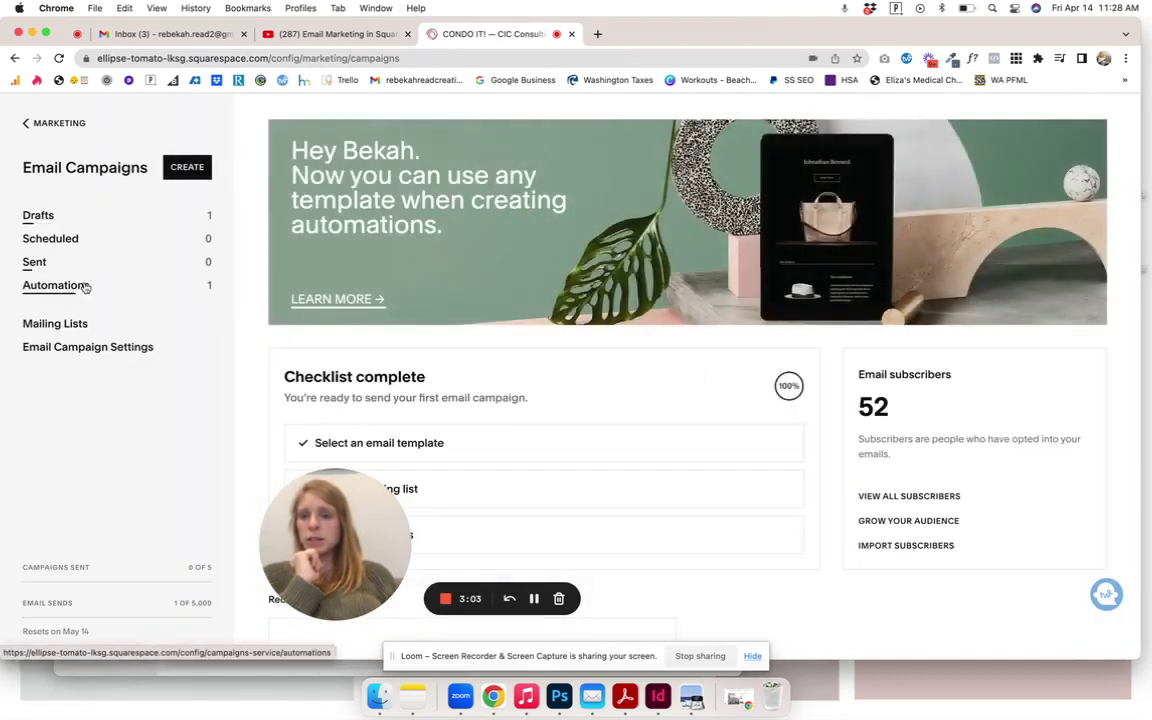
pyautogui.click(86, 286)
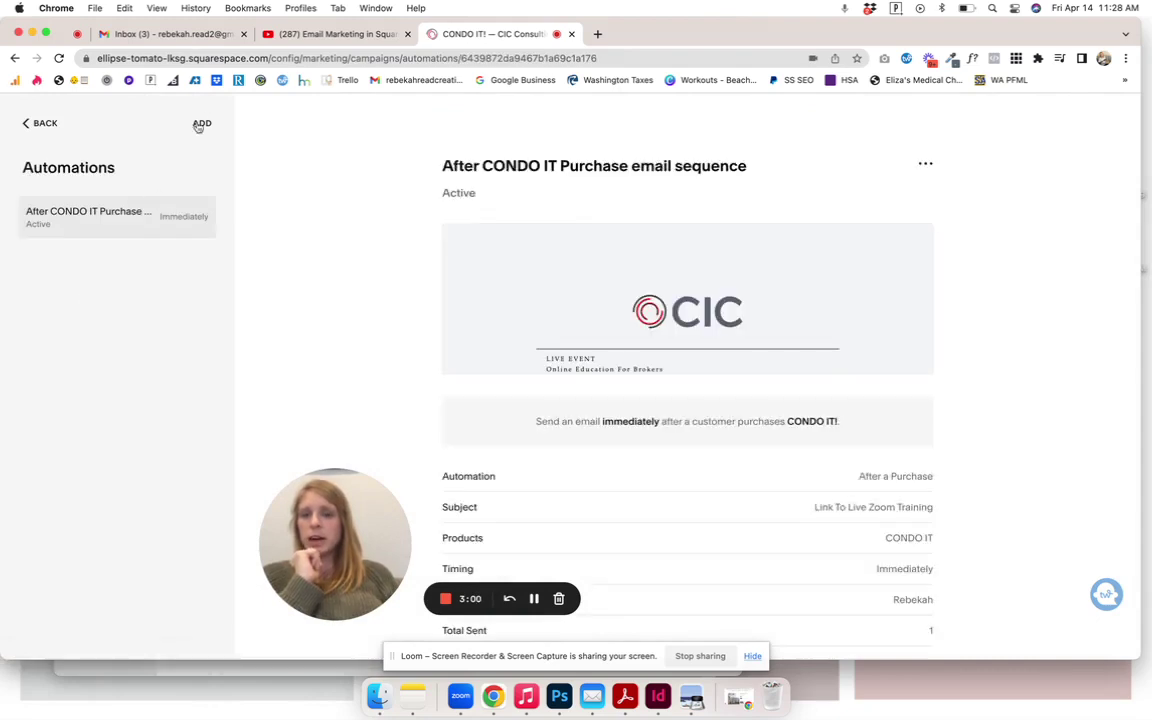
# Open the After CONDO IT Purchase email sequence for editing and select the line "This will be LIVE via Zoom." in its text block
pyautogui.click(925, 163)
pyautogui.click(920, 198)
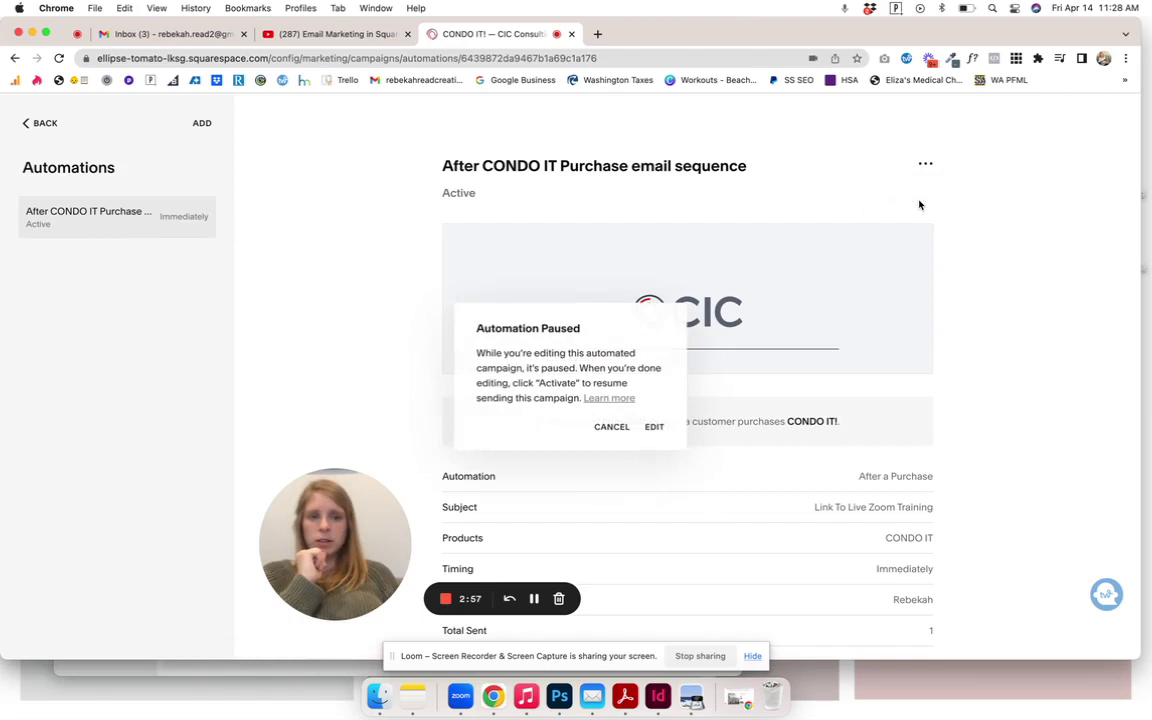
pyautogui.click(653, 429)
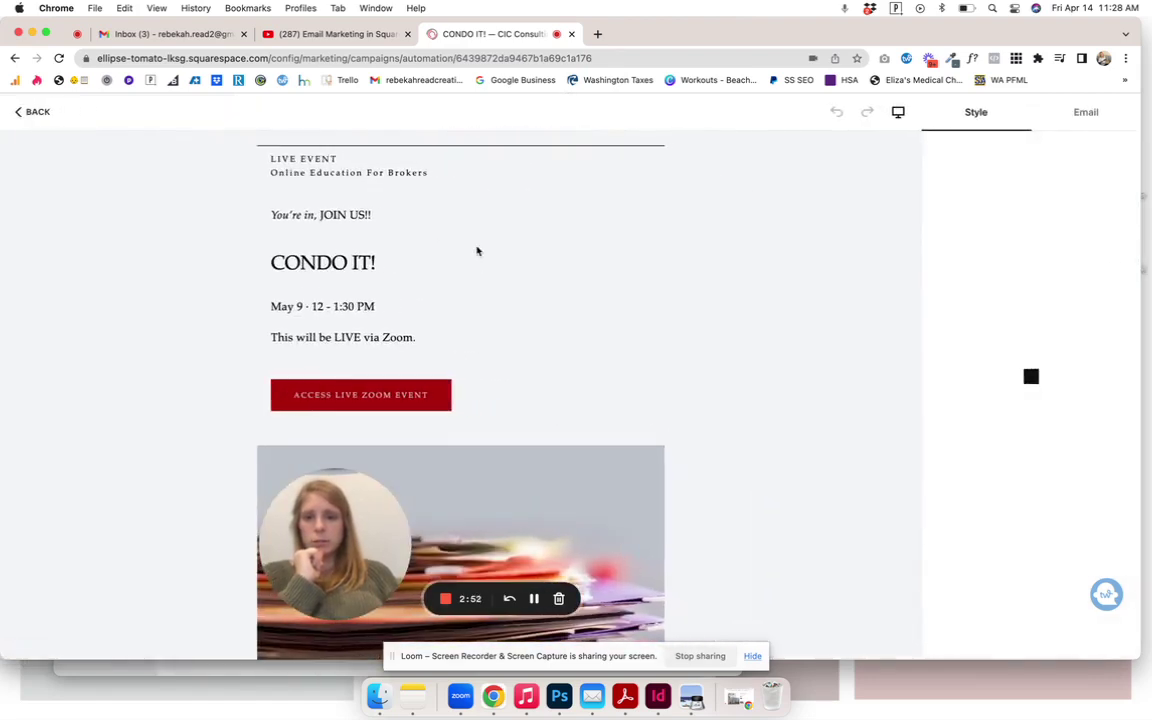
pyautogui.scroll(2, 360, 335)
pyautogui.scroll(-4, 358, 340)
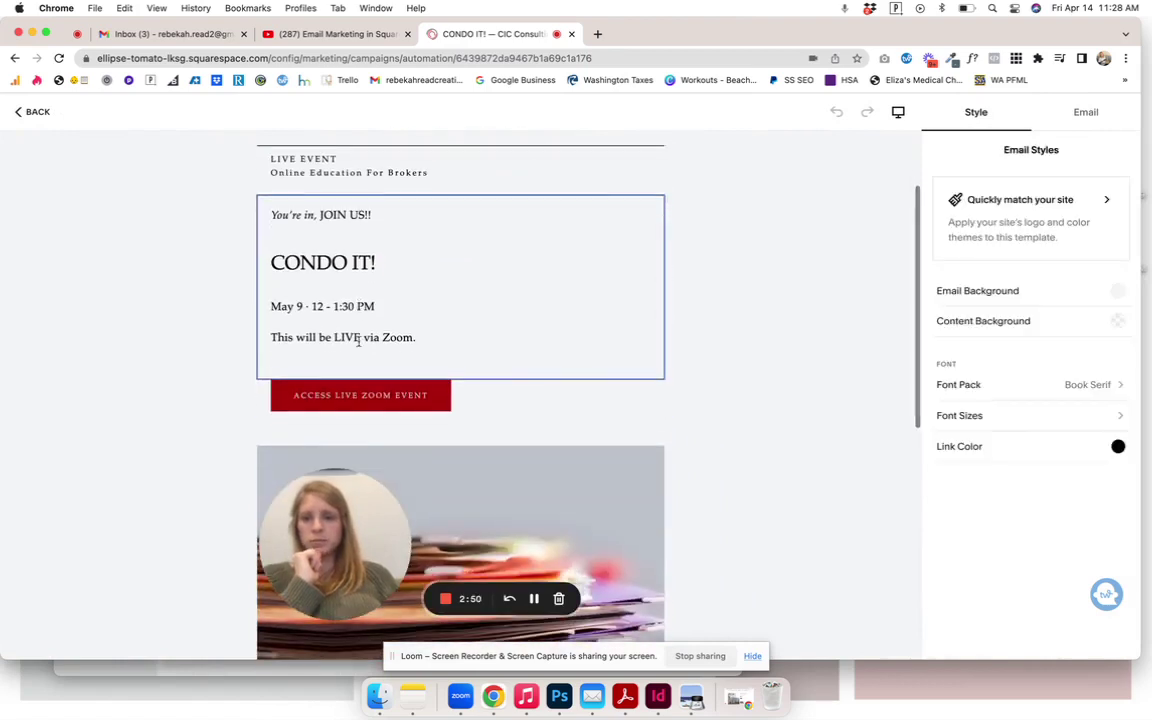
pyautogui.tripleClick(281, 279)
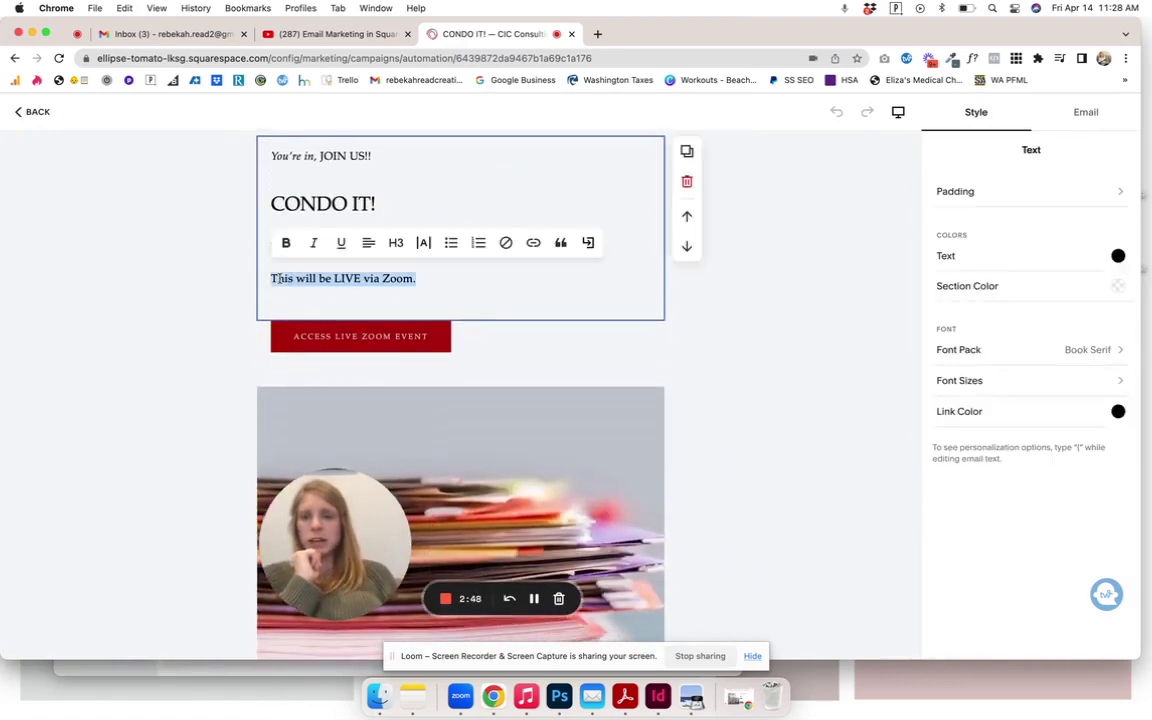
# Inspect the link settings of the ACCESS LIVE ZOOM EVENT button and look over the rest of the email
pyautogui.click(368, 336)
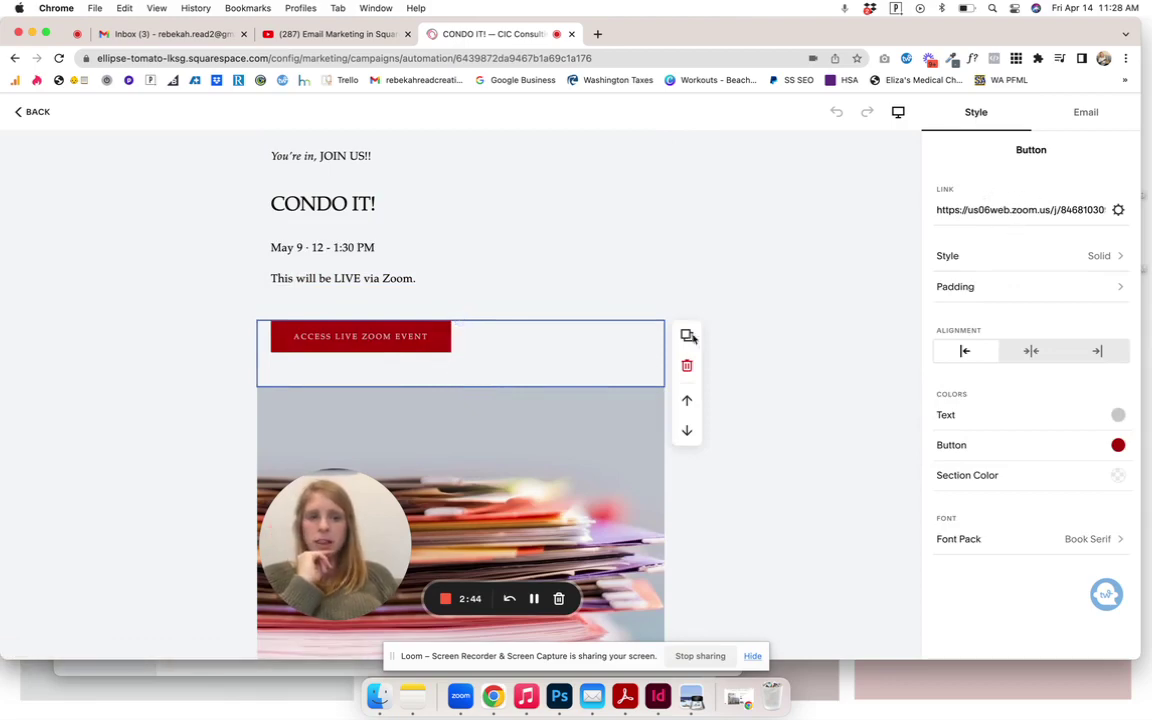
pyautogui.scroll(-5, 651, 360)
pyautogui.scroll(8, 761, 309)
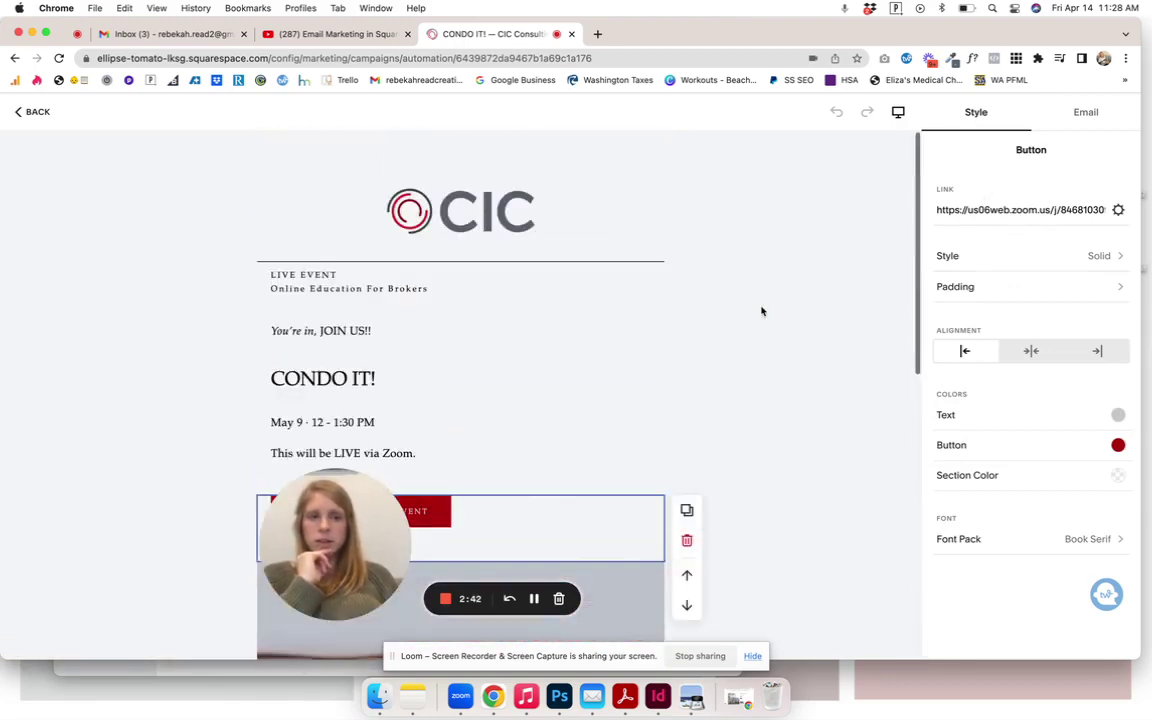
# Review the email's campaign settings, including its After a Purchase automation and the products that trigger it
pyautogui.click(1085, 115)
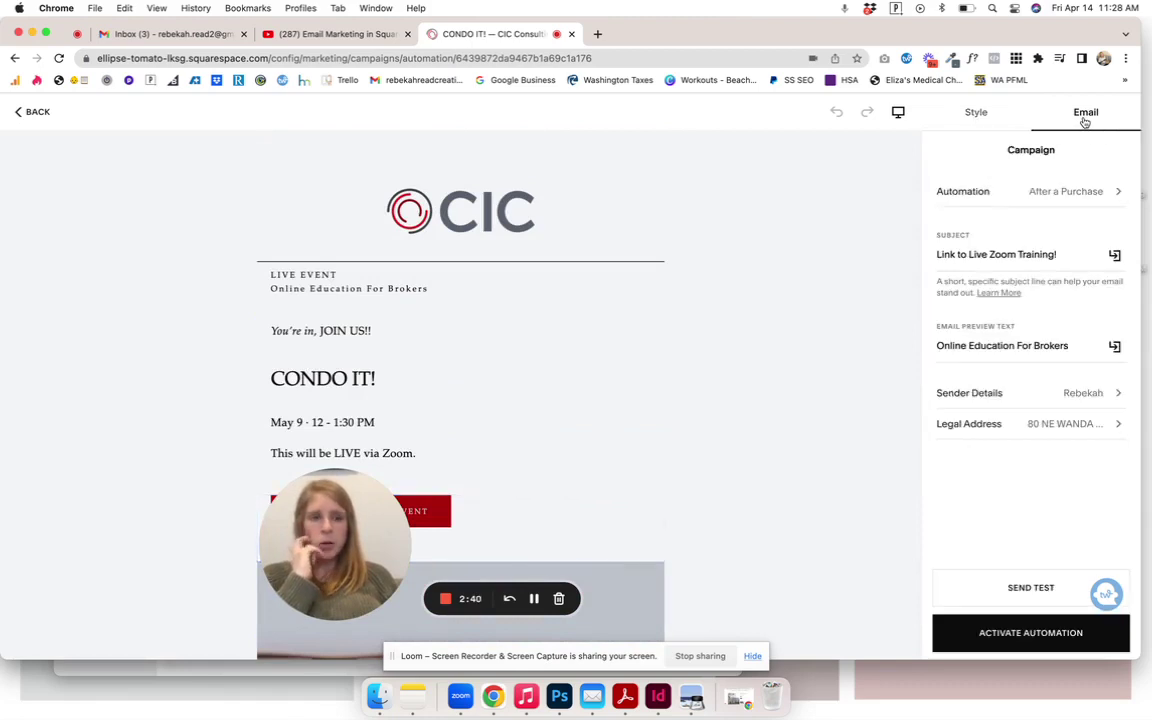
pyautogui.click(1073, 193)
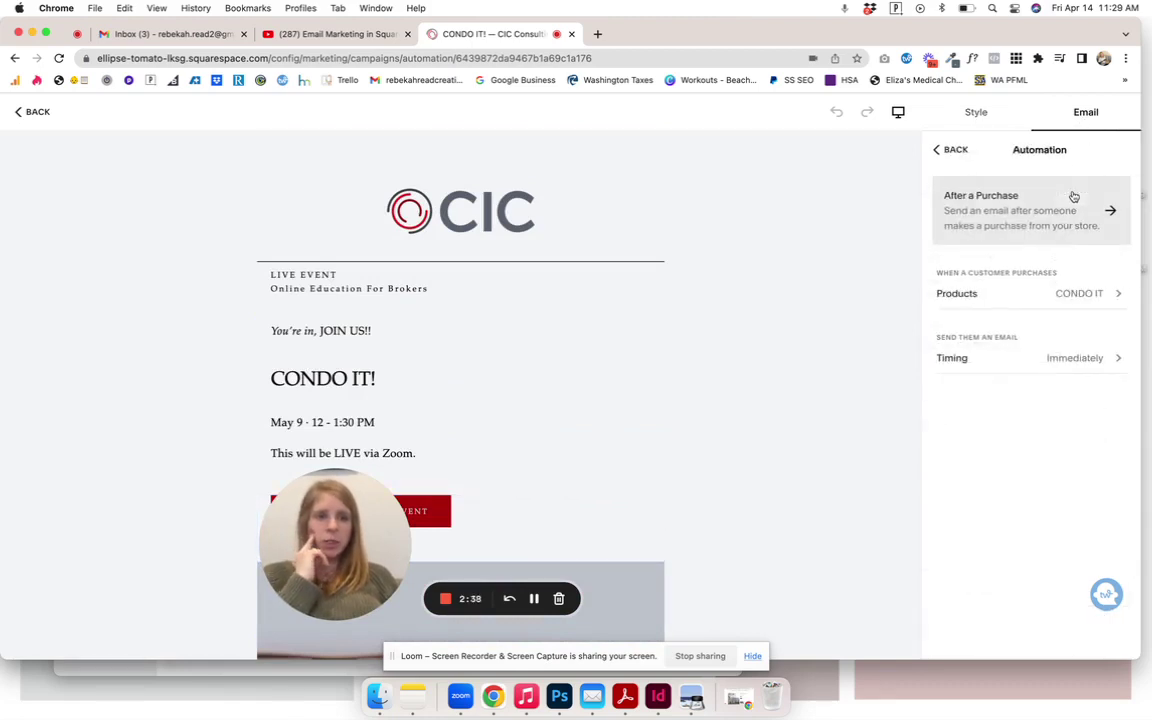
pyautogui.click(1031, 298)
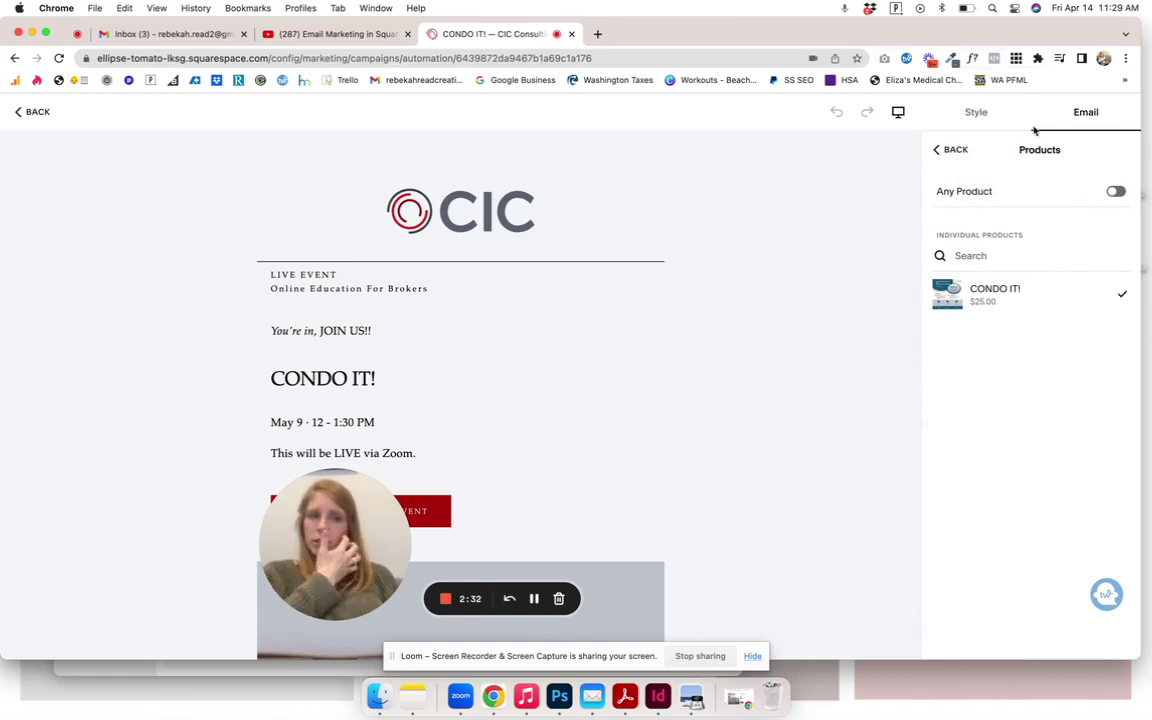
pyautogui.click(955, 149)
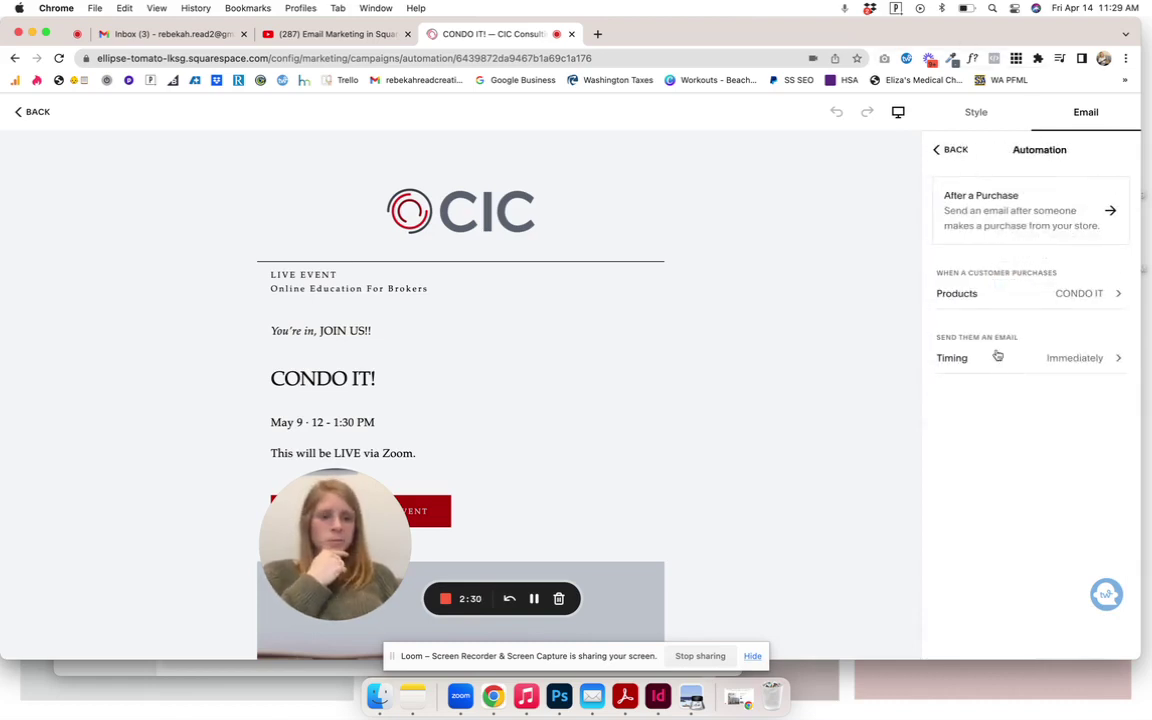
pyautogui.click(955, 150)
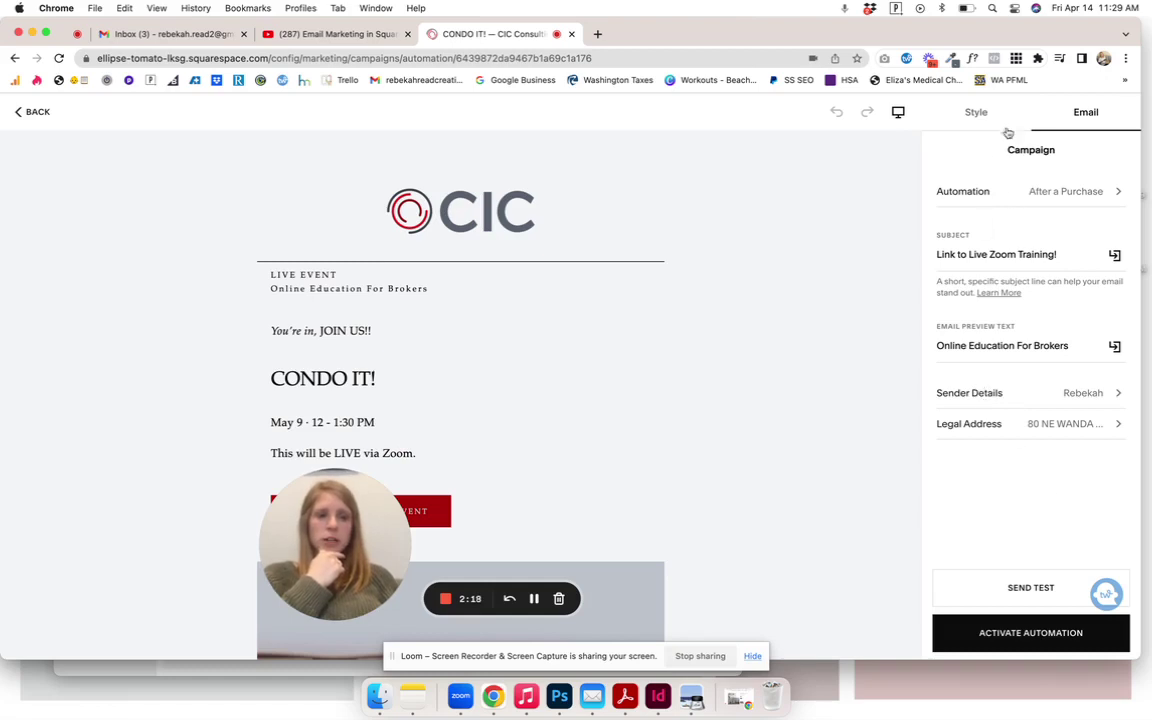
# Activate the After CONDO IT Purchase automation and return to the Email Campaigns overview
pyautogui.click(1008, 638)
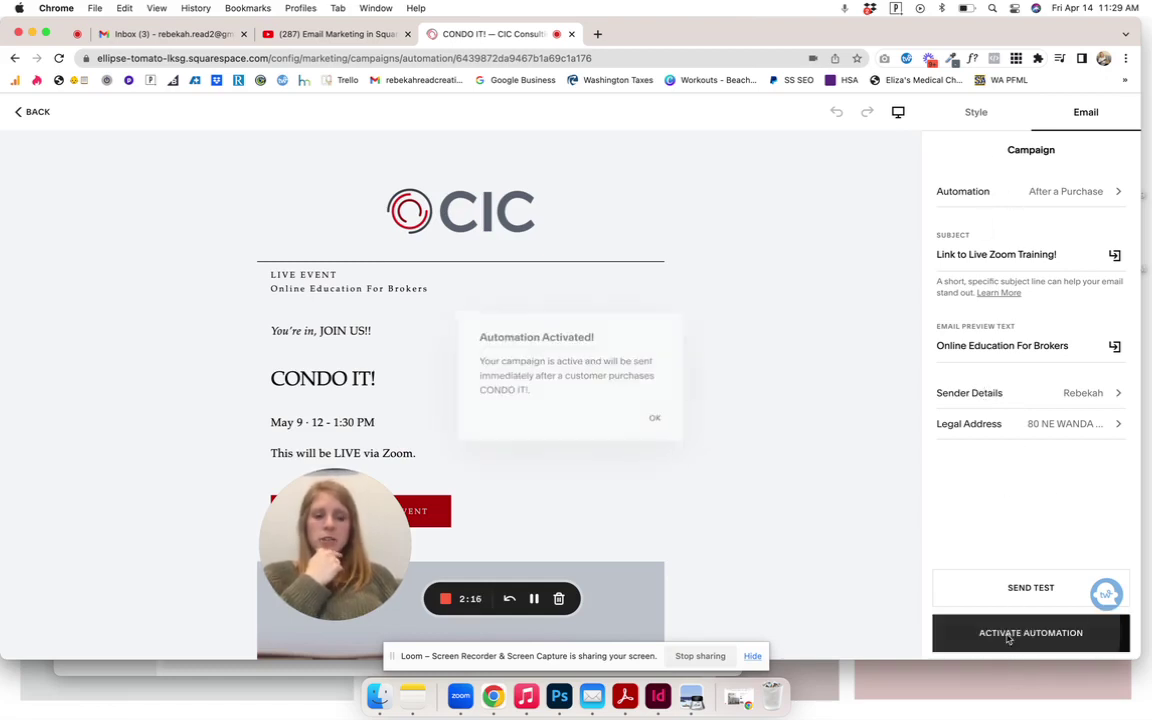
pyautogui.click(658, 422)
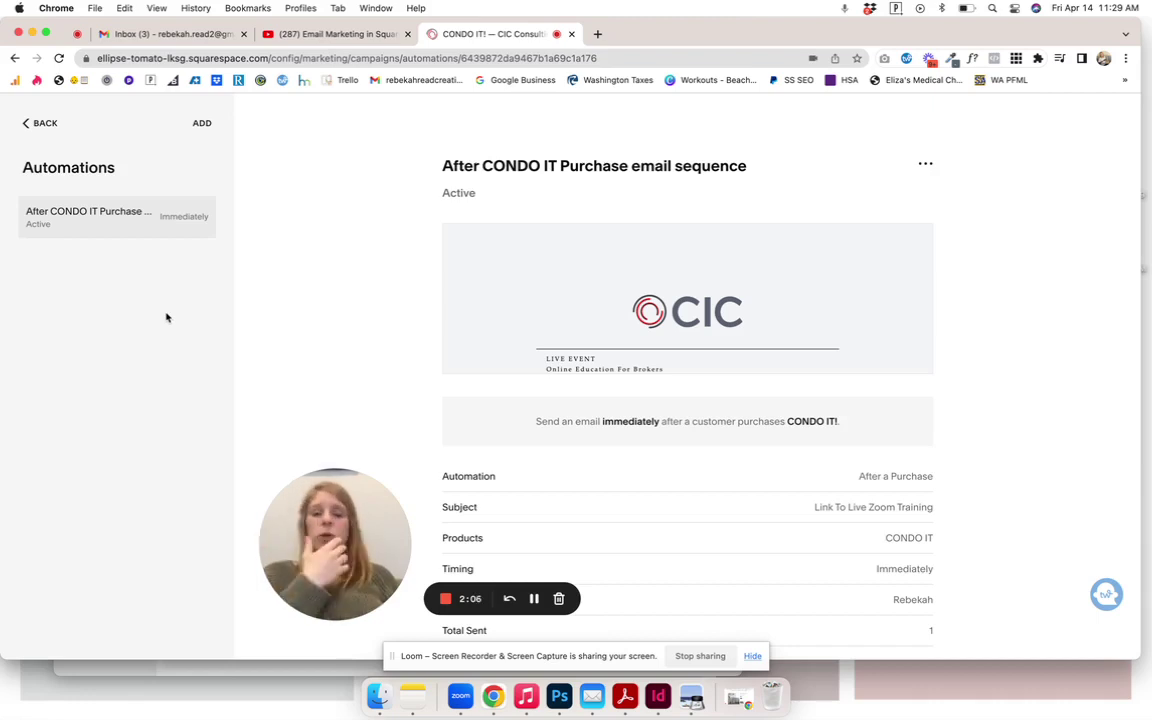
pyautogui.click(38, 123)
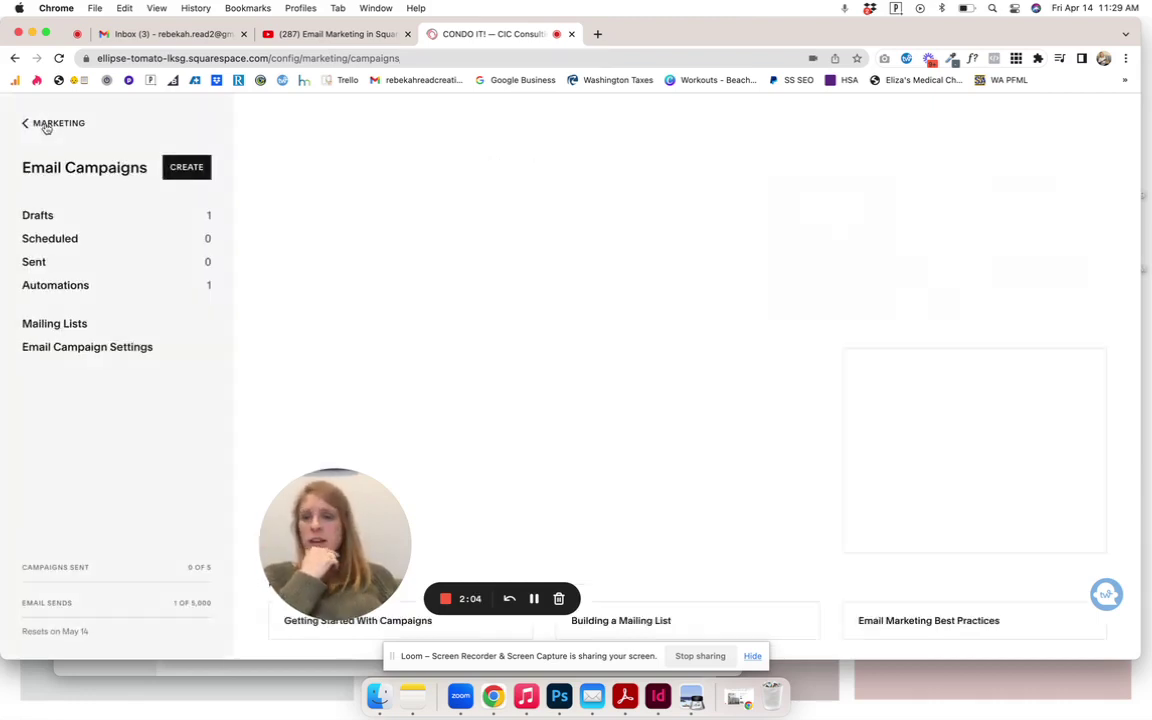
# Create a new Blast campaign using the Grow Well template from the Promote Classes or Events category
pyautogui.click(187, 167)
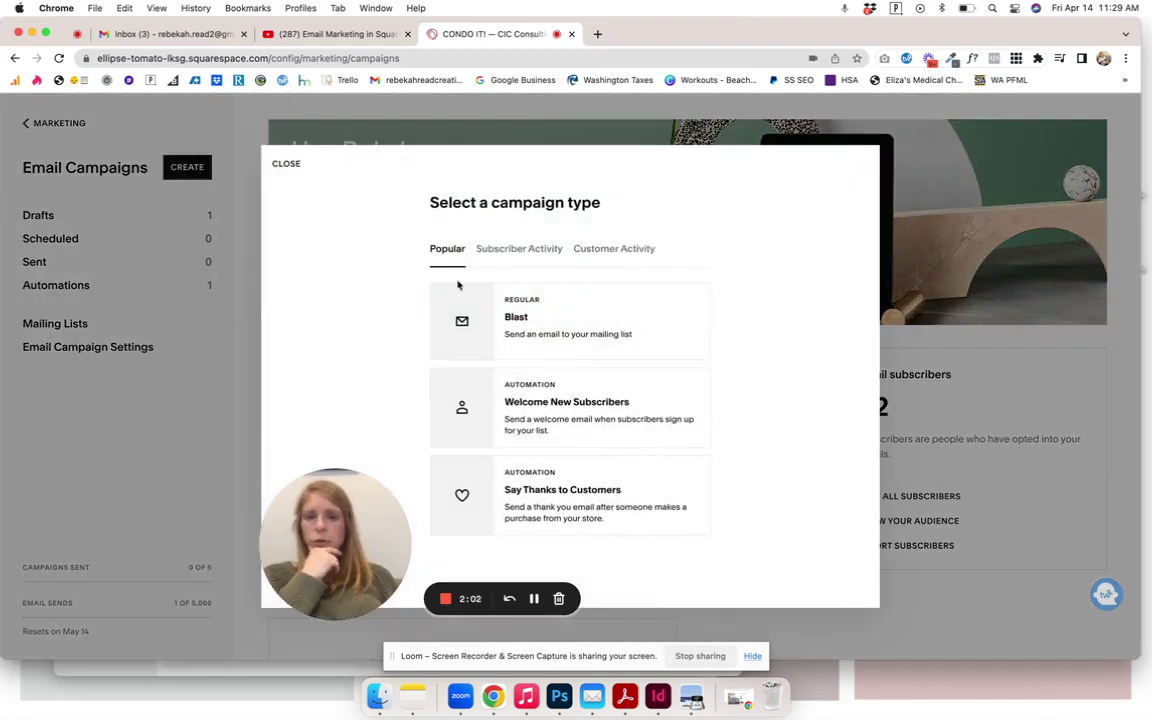
pyautogui.click(530, 320)
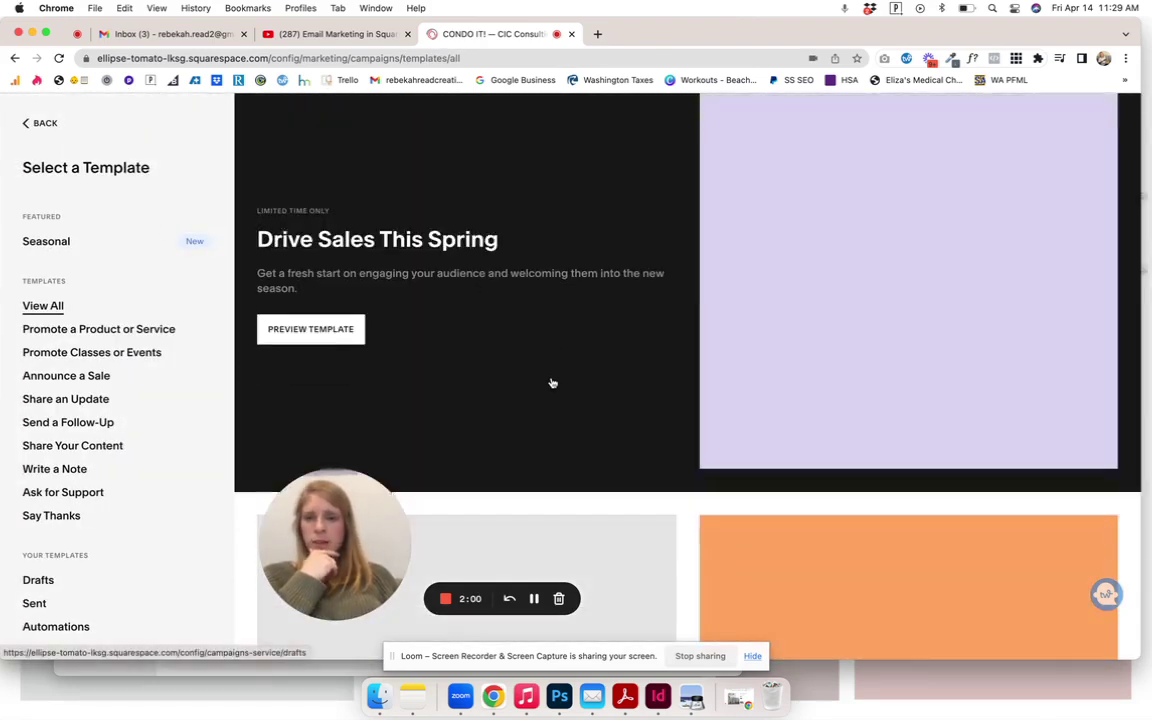
pyautogui.scroll(-2, 545, 380)
pyautogui.click(100, 350)
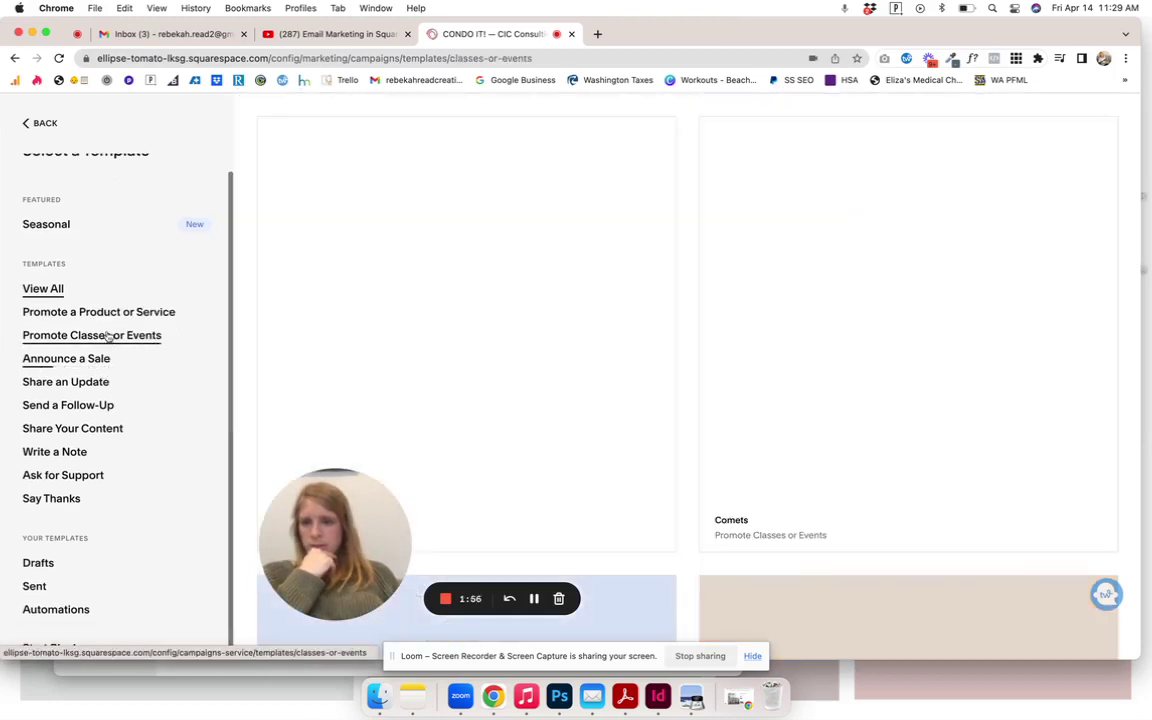
pyautogui.scroll(-2, 542, 377)
pyautogui.click(460, 201)
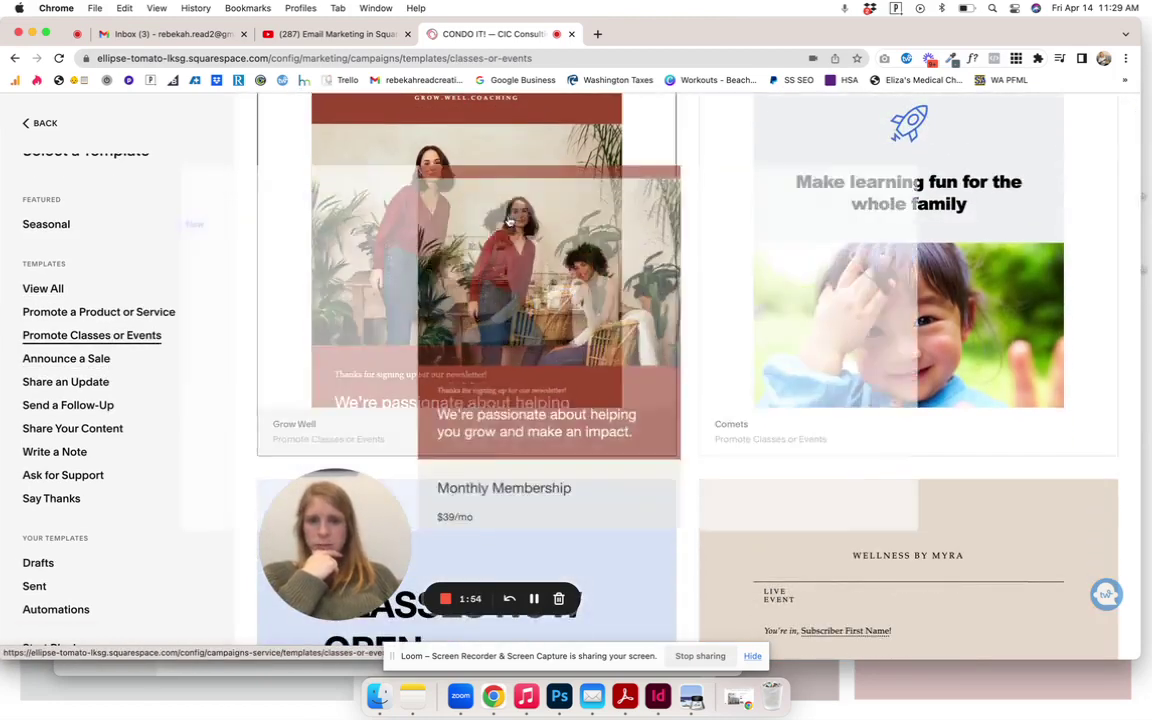
# Turn off immediate sending in the new campaign's schedule and pick April 20, 2023 as the send date
pyautogui.click(1077, 112)
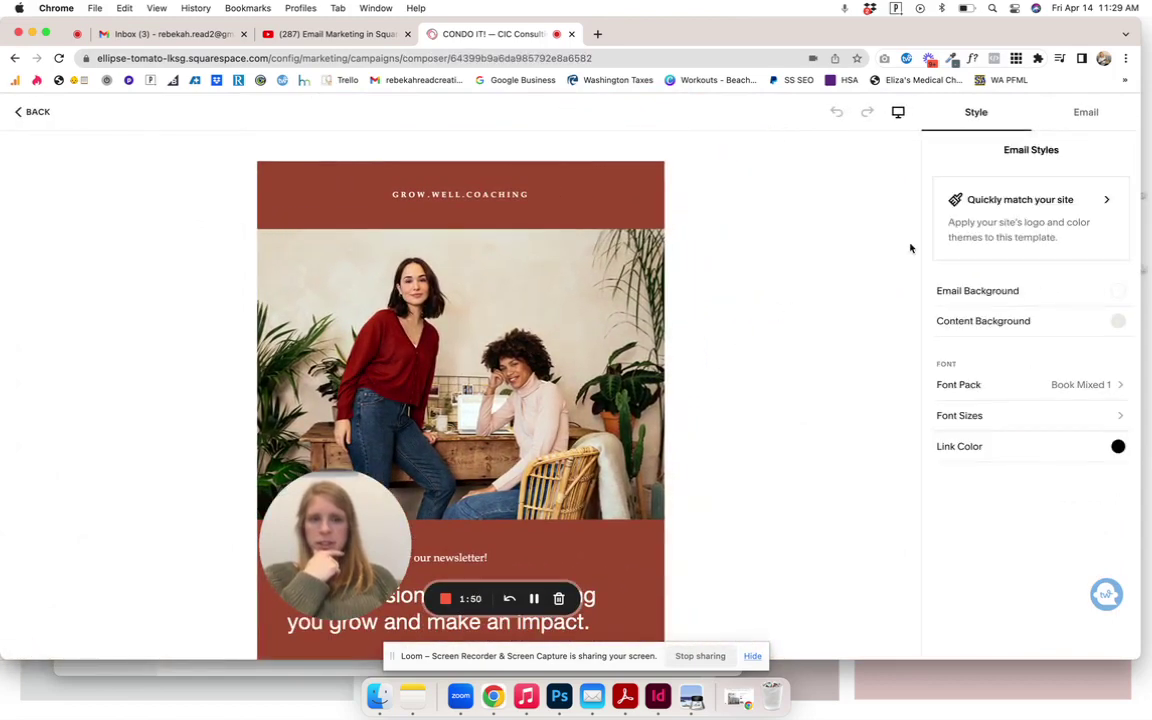
pyautogui.click(1088, 112)
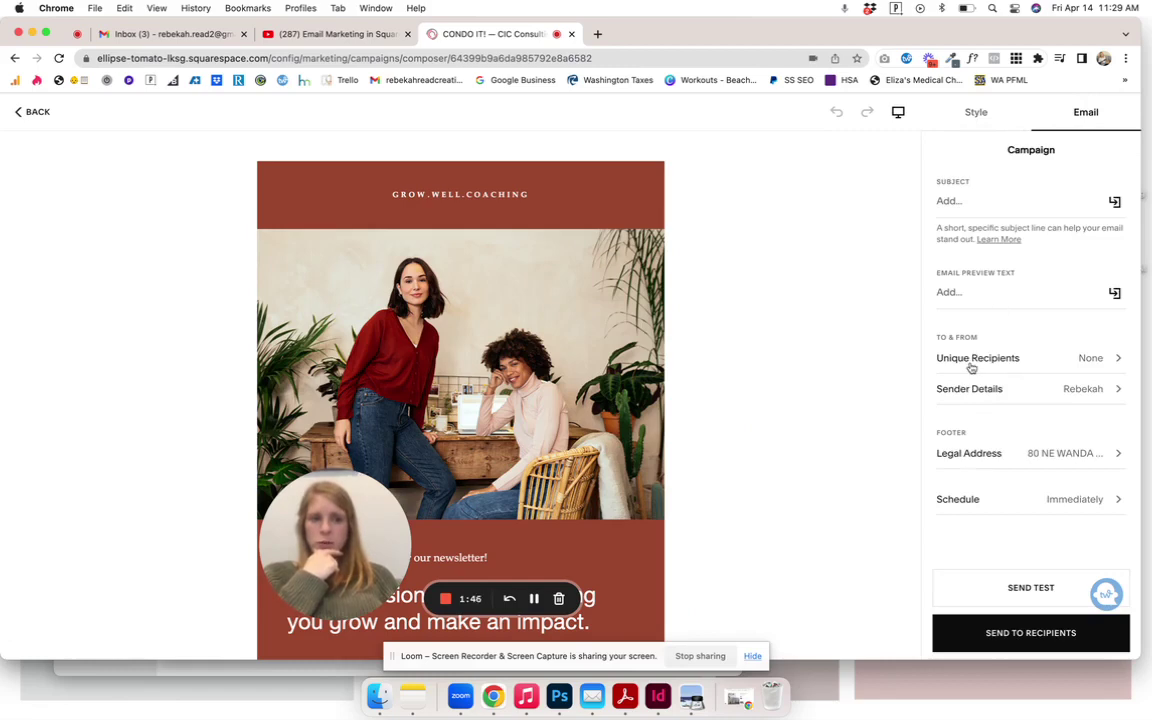
pyautogui.click(992, 499)
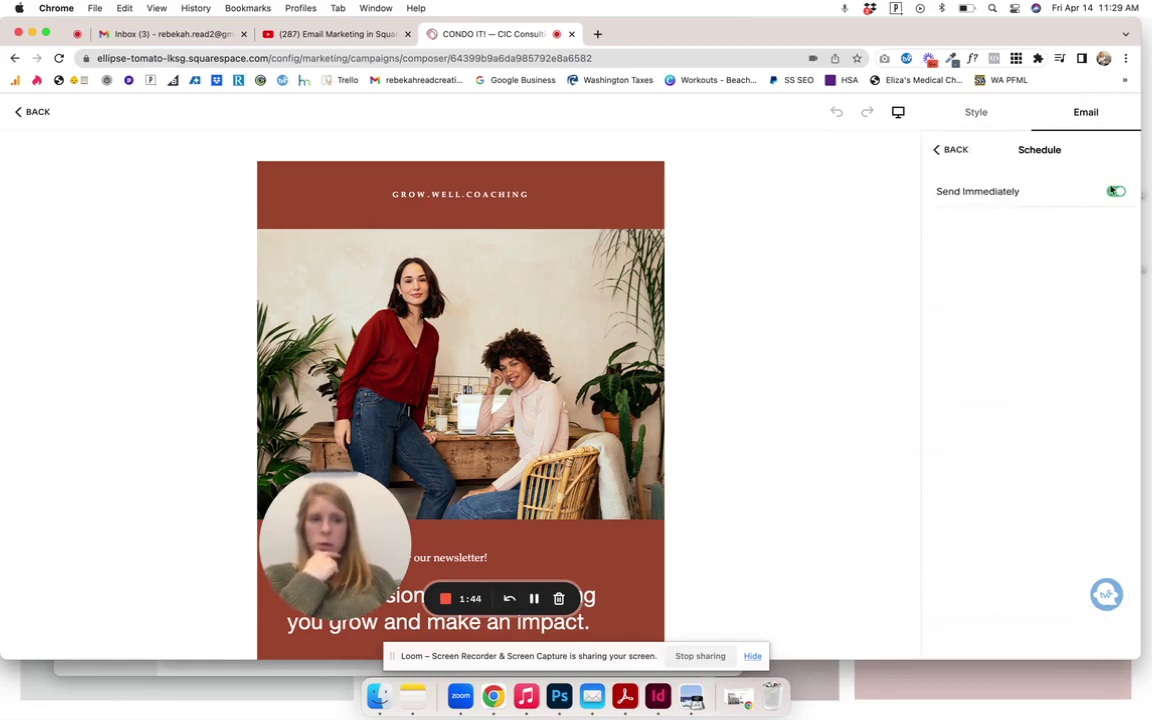
pyautogui.click(1115, 193)
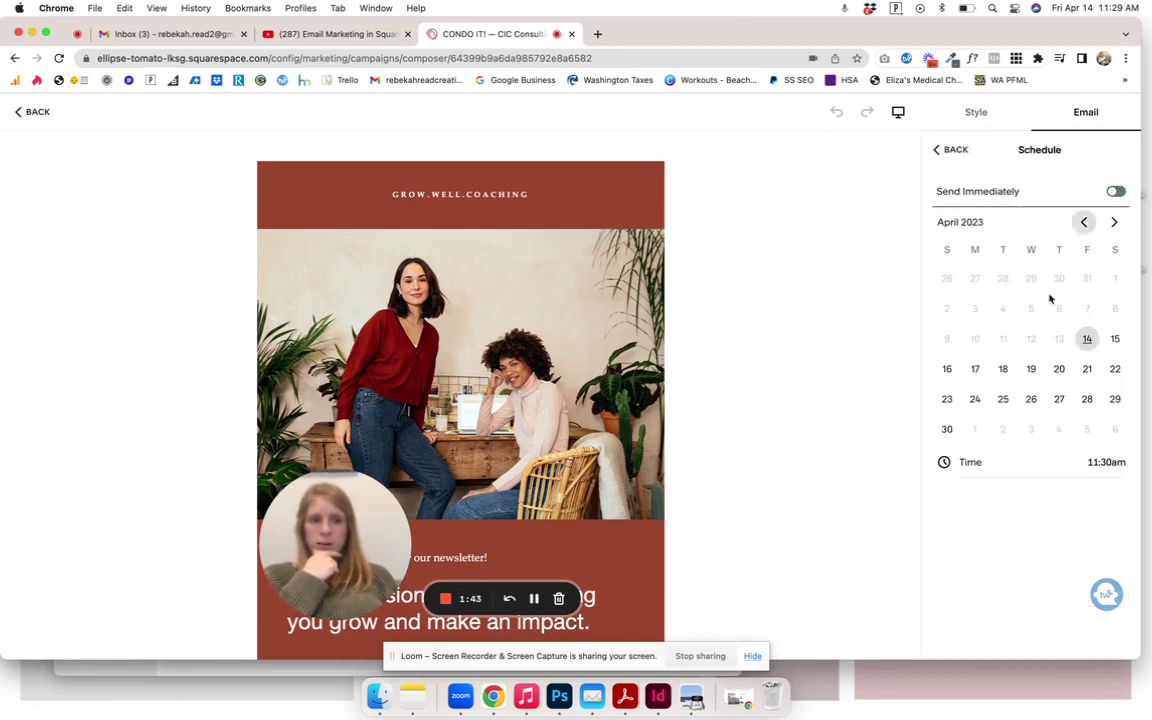
pyautogui.click(1059, 369)
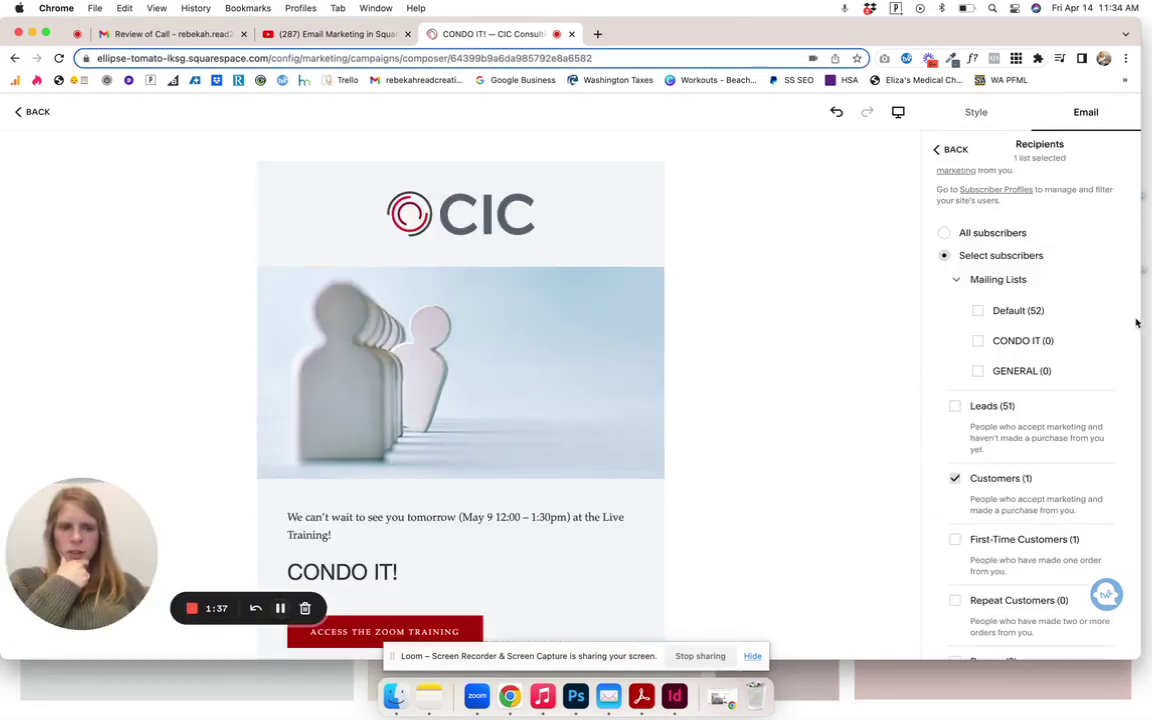
# Review the subscriber groups available as campaign recipients, and open the tag field in the selected first-time customer's profile
pyautogui.scroll(-2, 985, 470)
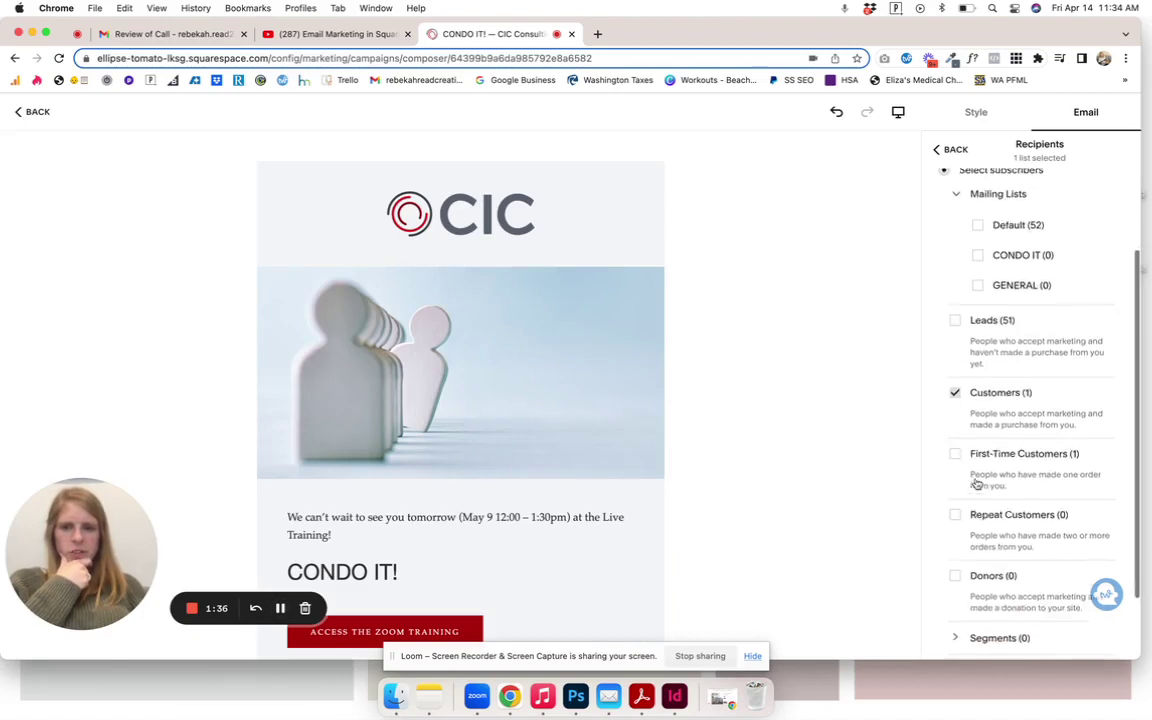
pyautogui.scroll(-2, 982, 396)
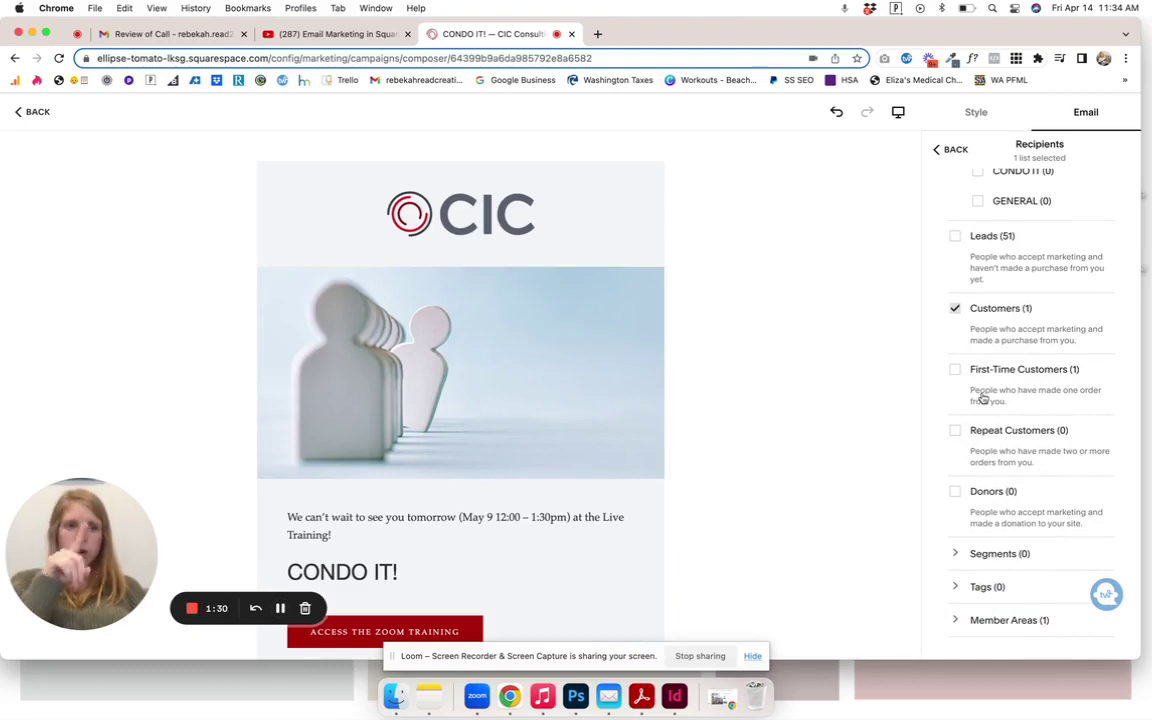
pyautogui.scroll(4, 983, 398)
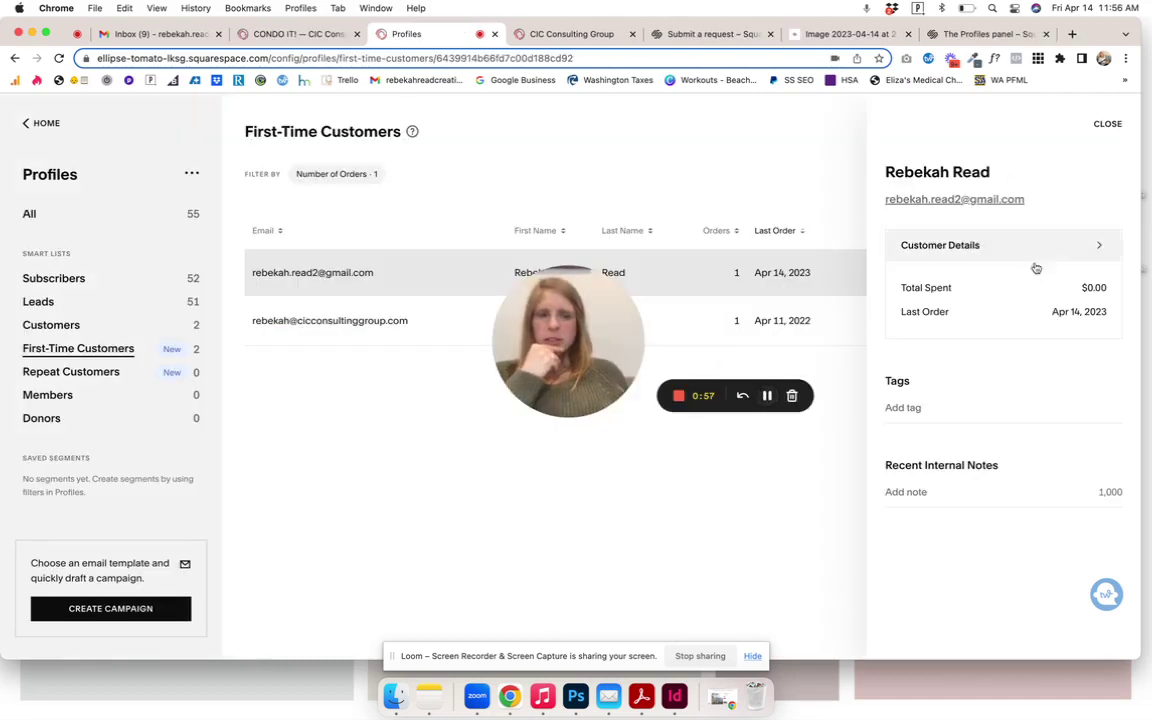
pyautogui.click(942, 418)
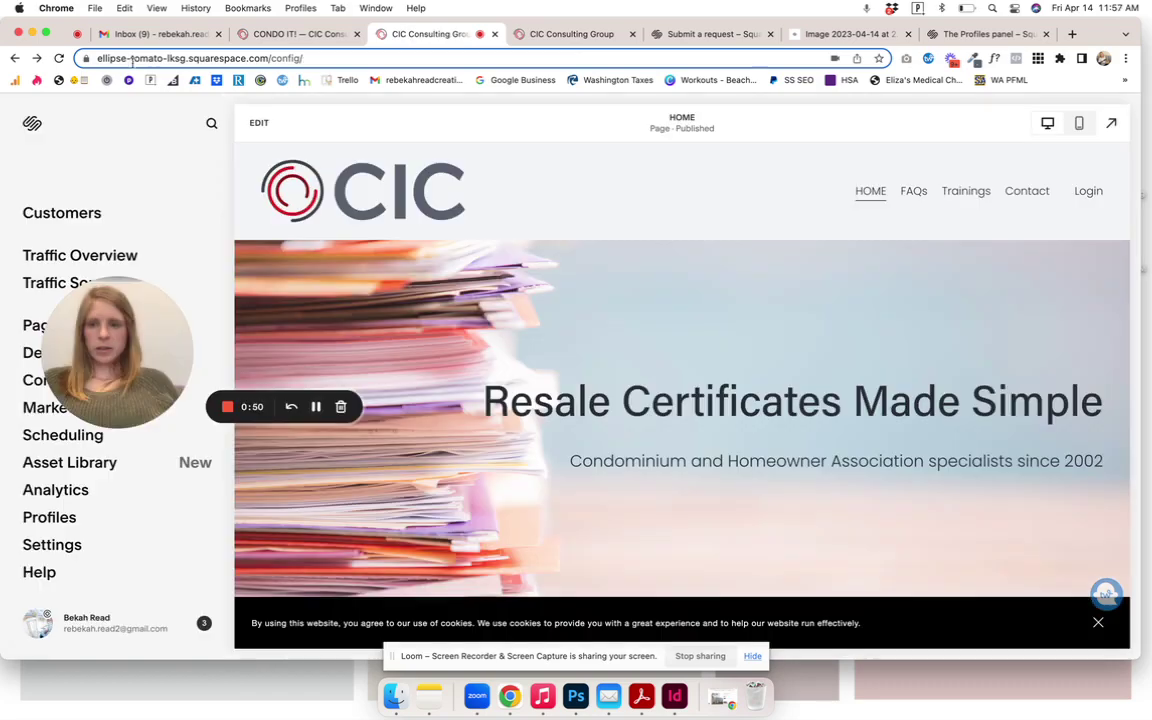
# Go to the email campaign drafts and open the draft "Training TODAY - don't miss it!" for editing
pyautogui.click(15, 58)
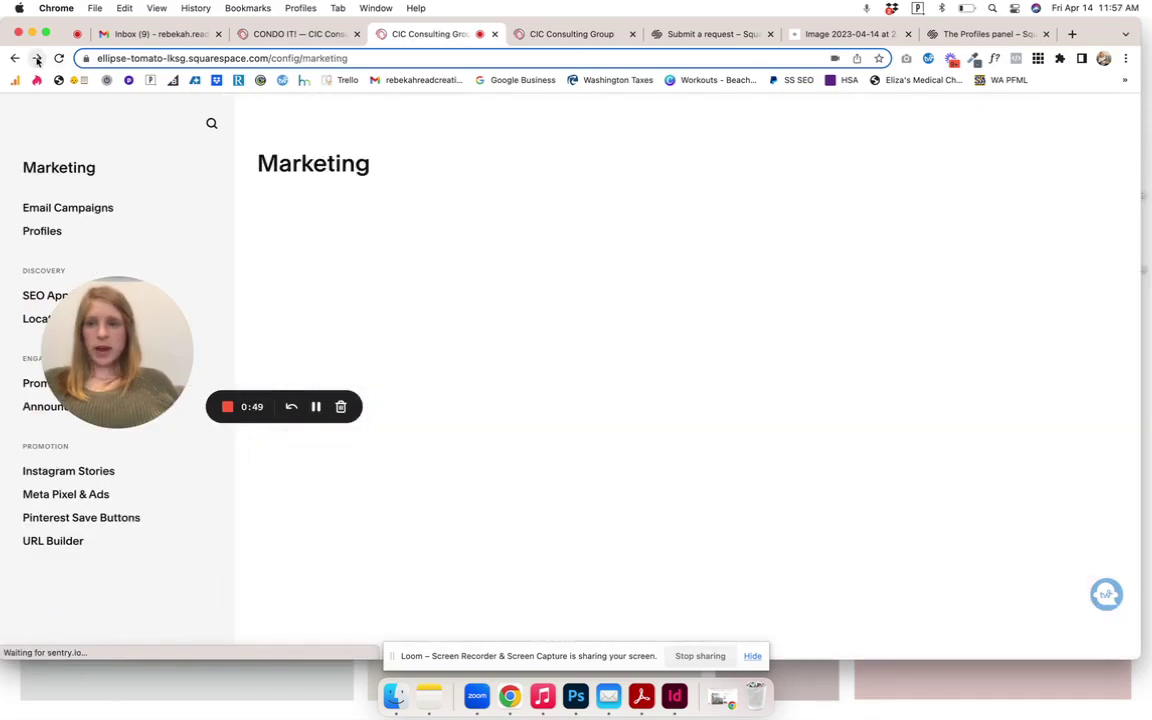
pyautogui.click(37, 58)
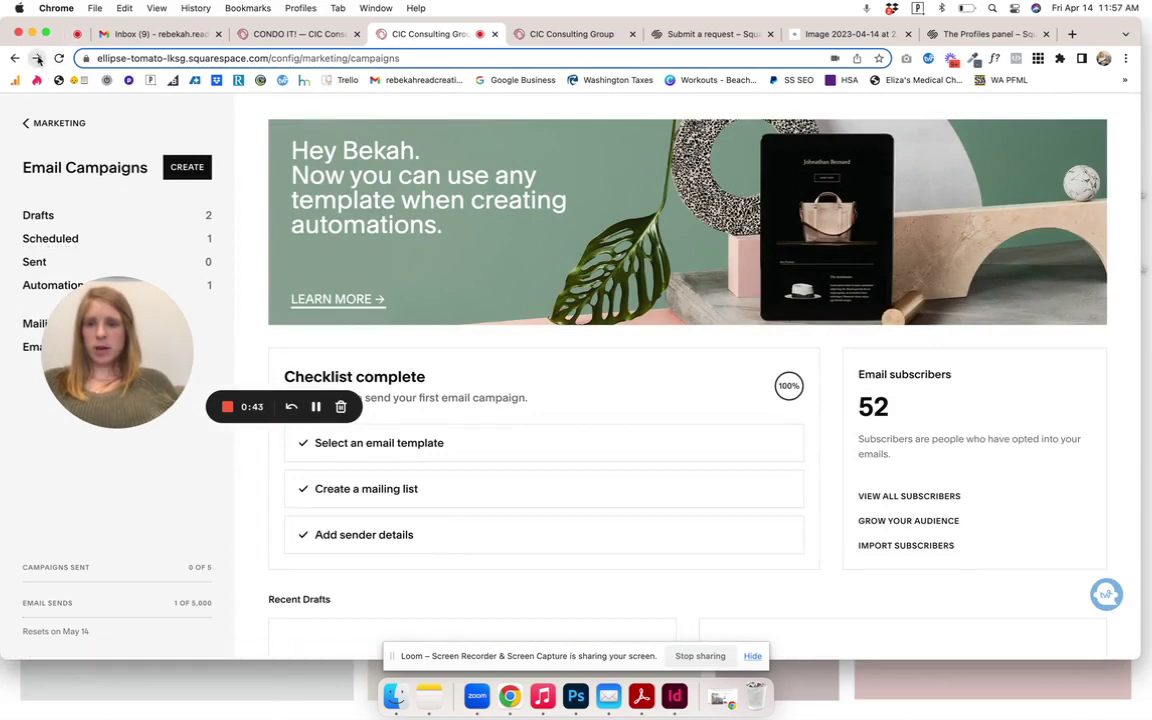
pyautogui.click(40, 215)
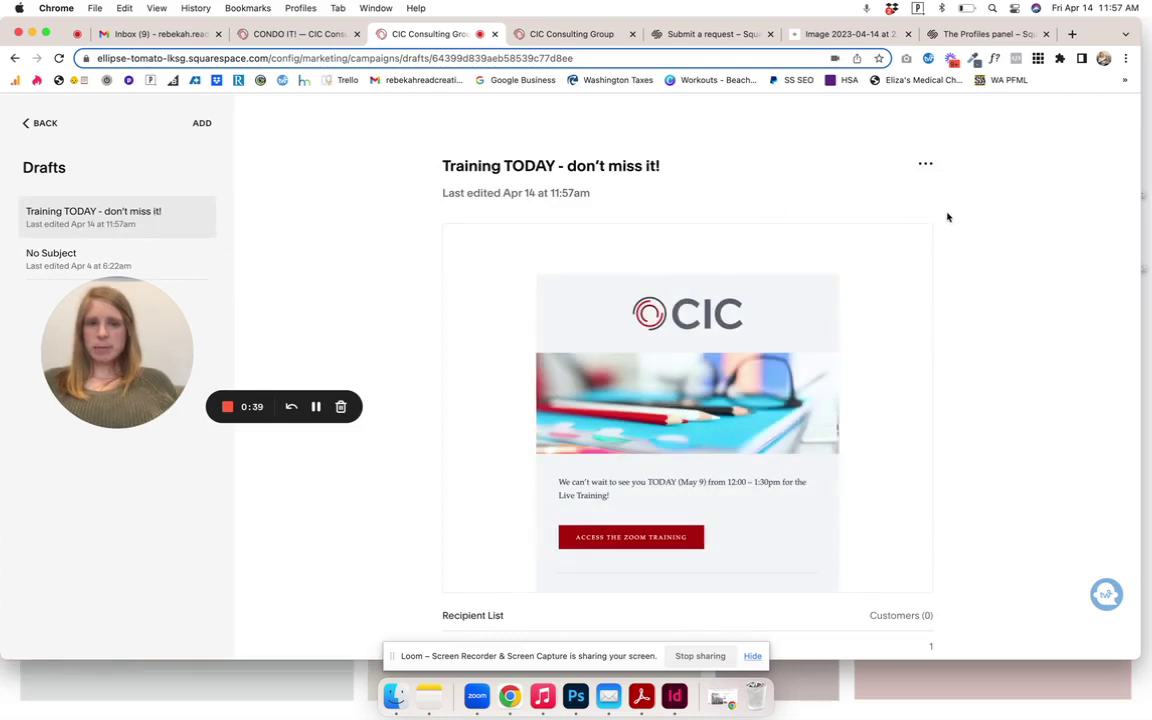
pyautogui.click(924, 163)
pyautogui.click(899, 200)
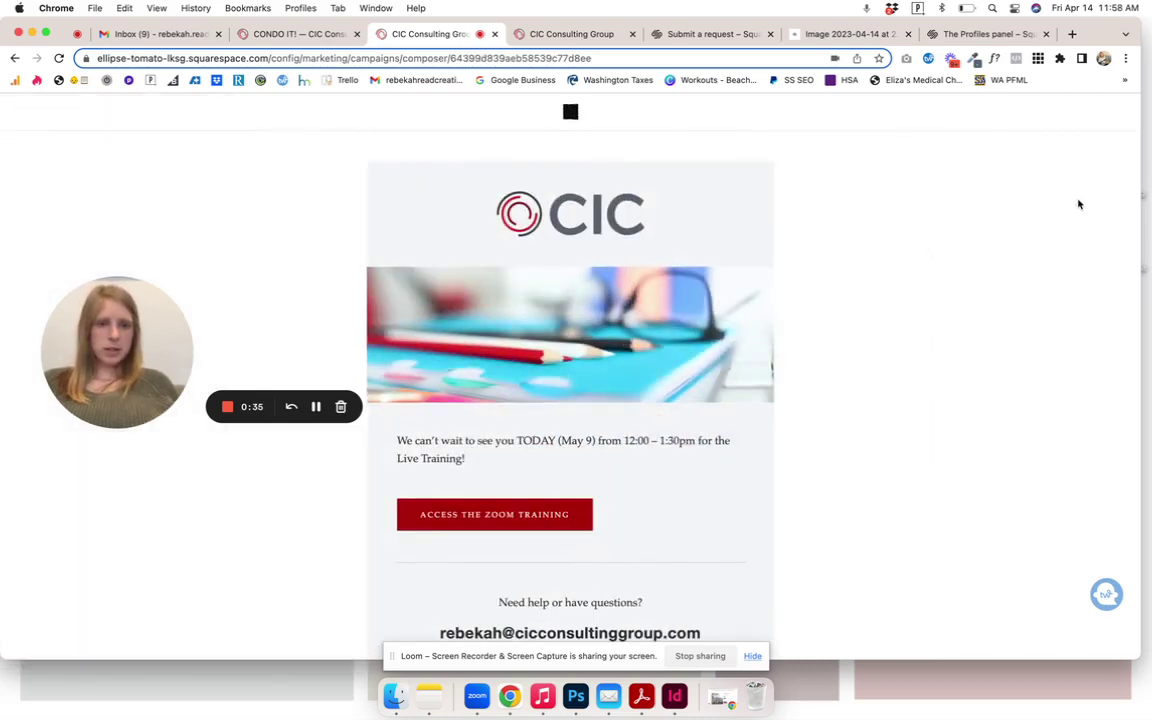
# Add the CONDO IT TRAINING tag to the draft campaign's recipients alongside the Customers group
pyautogui.click(1094, 113)
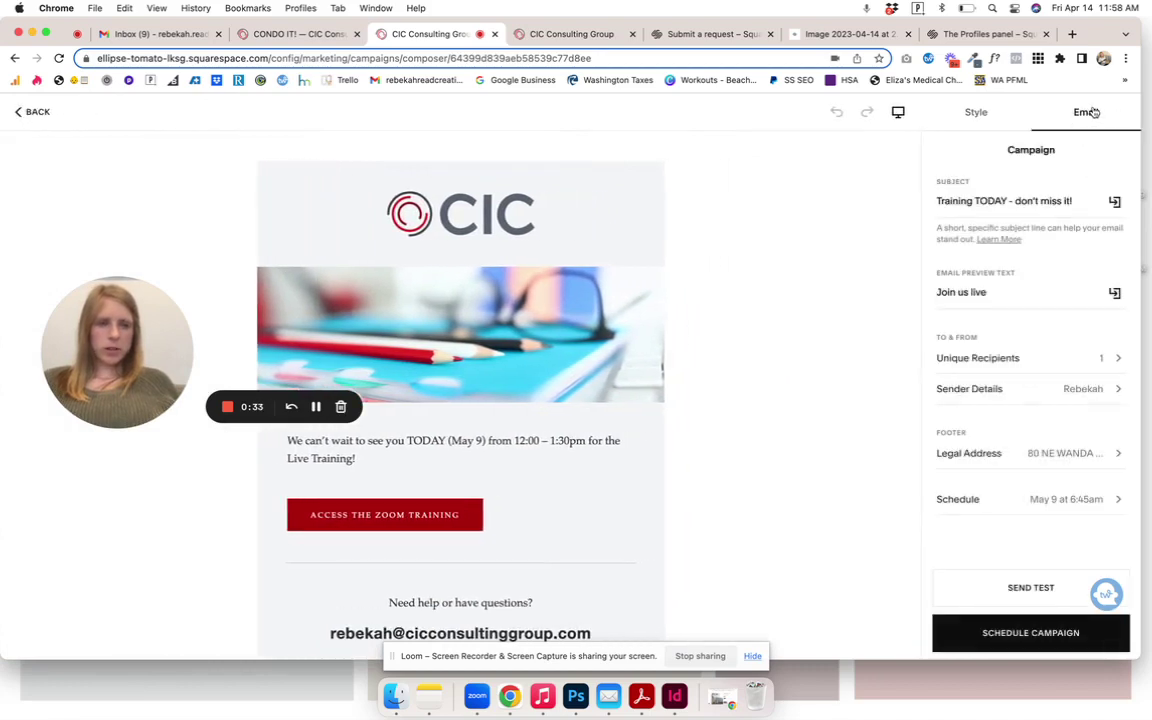
pyautogui.click(1005, 358)
pyautogui.scroll(-6, 1000, 360)
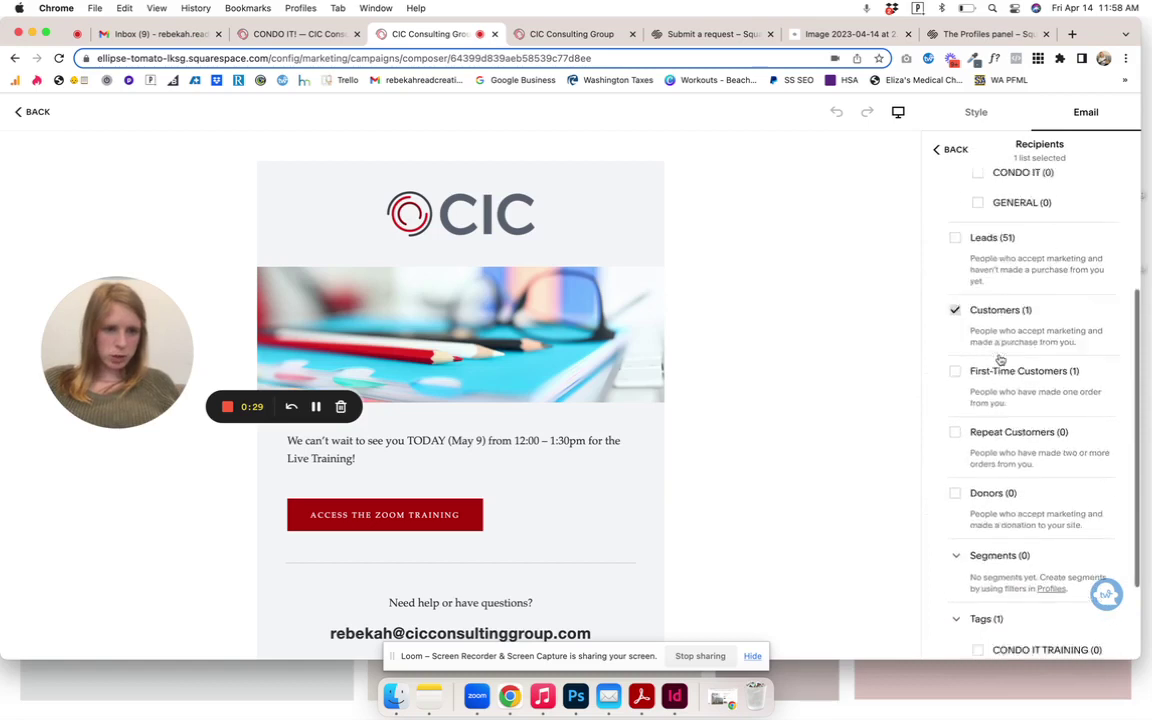
pyautogui.click(979, 535)
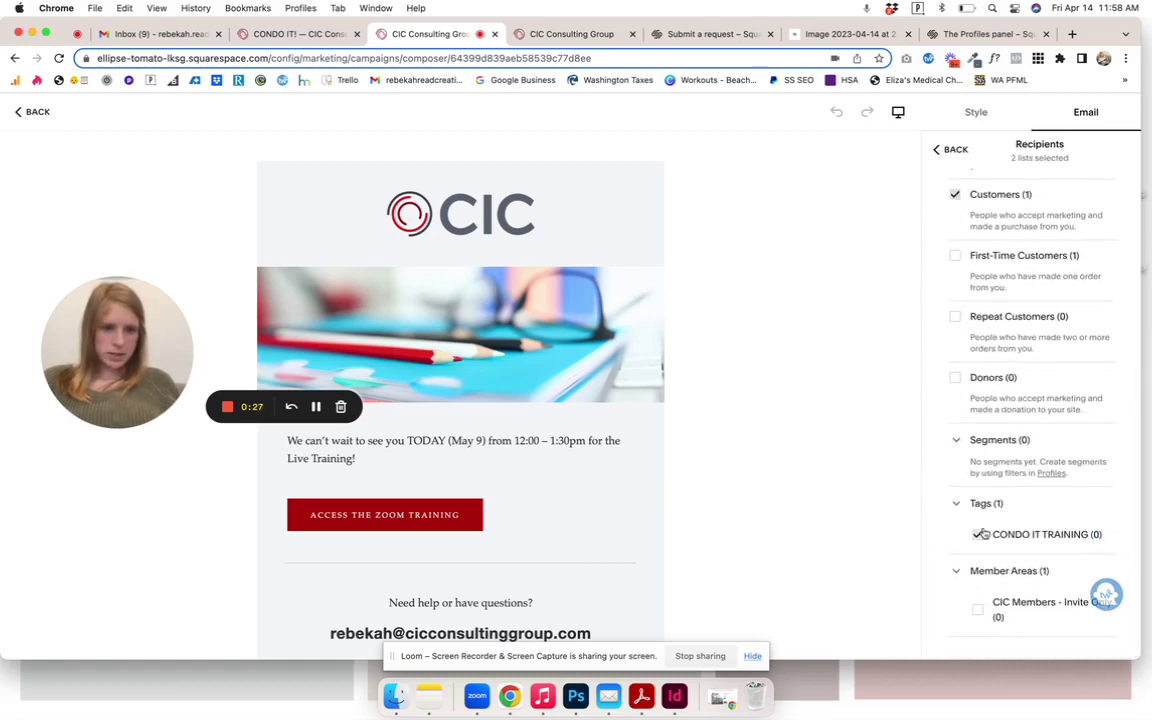
pyautogui.click(316, 407)
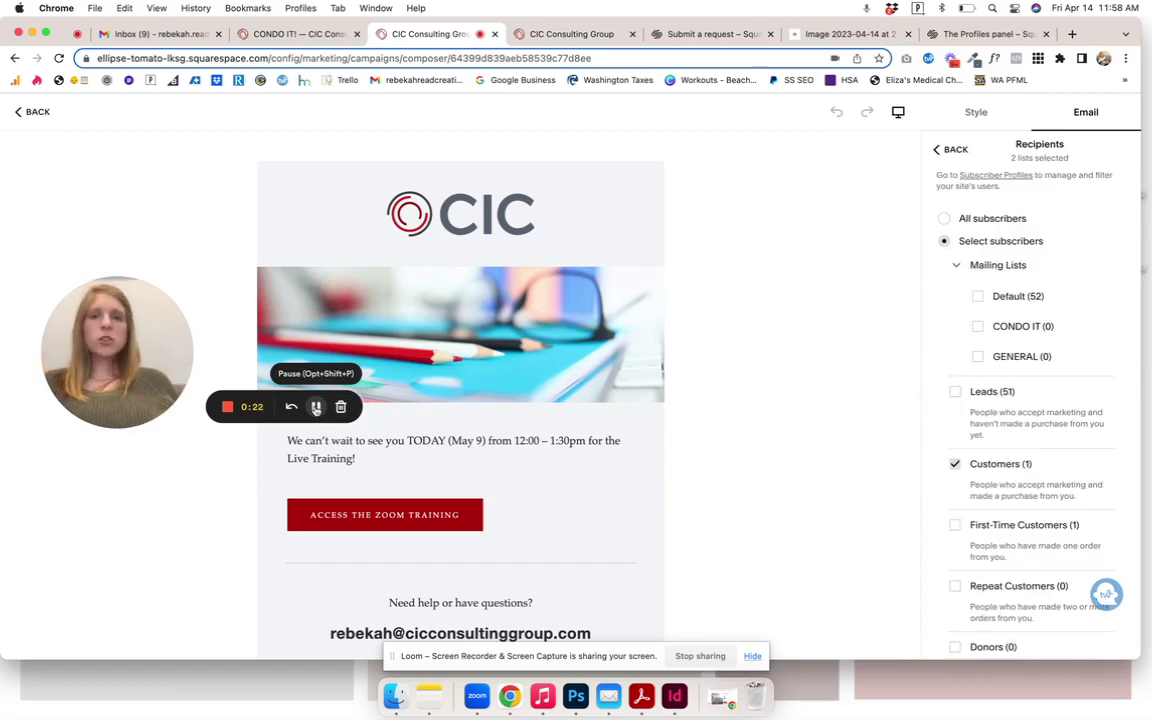